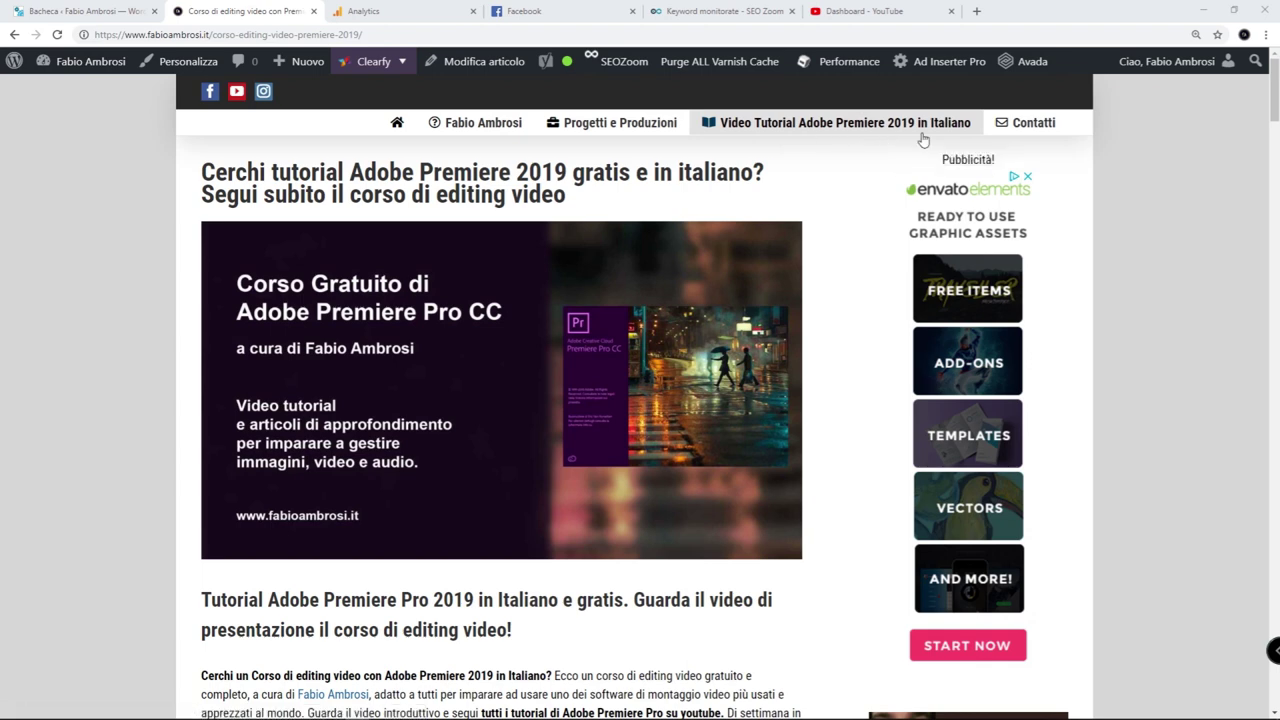
Step: Scroll the fabioambrosi.it course page down to its numbered lesson list
{"action": "scroll", "coordinate": [826, 170], "scroll_direction": "down", "scroll_amount": 1}
{"action": "scroll", "coordinate": [830, 200], "scroll_direction": "down", "scroll_amount": 3}
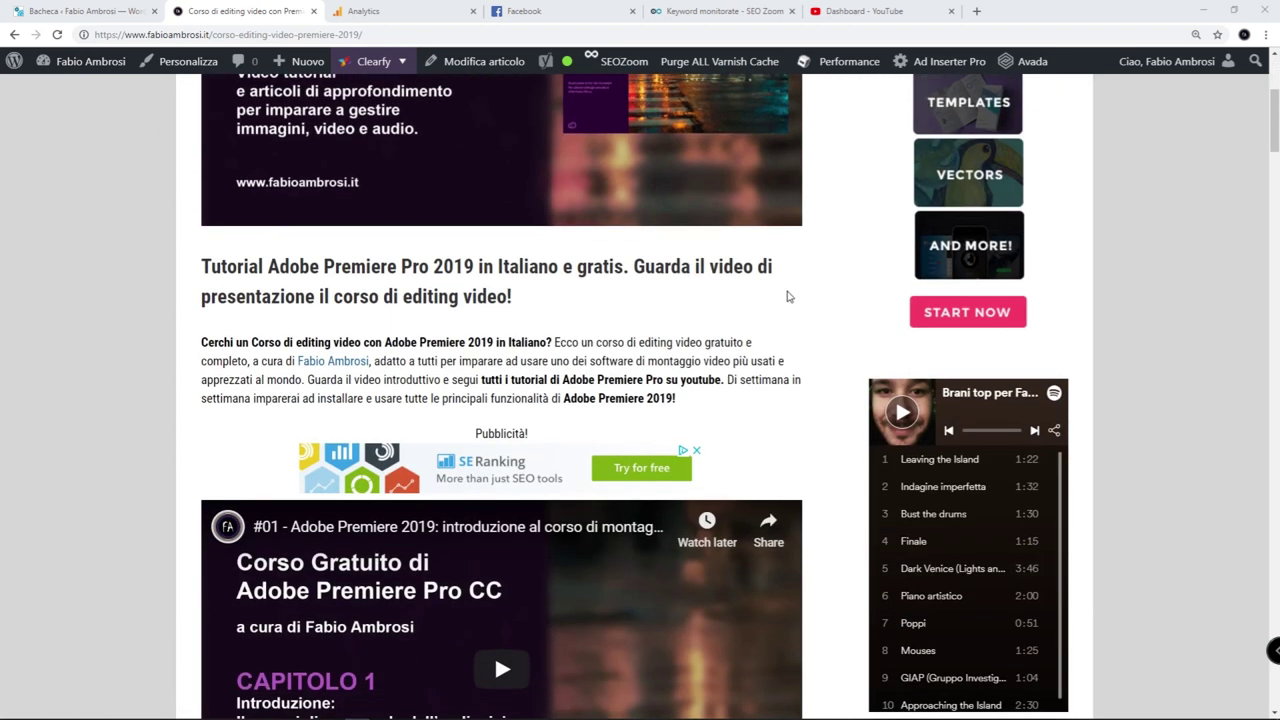
{"action": "scroll", "coordinate": [789, 291], "scroll_direction": "down", "scroll_amount": 5}
{"action": "scroll", "coordinate": [571, 294], "scroll_direction": "down", "scroll_amount": 5}
{"action": "scroll", "coordinate": [571, 294], "scroll_direction": "down", "scroll_amount": 4}
{"action": "scroll", "coordinate": [571, 294], "scroll_direction": "down", "scroll_amount": 5}
{"action": "scroll", "coordinate": [571, 294], "scroll_direction": "down", "scroll_amount": 5}
{"action": "scroll", "coordinate": [569, 288], "scroll_direction": "down", "scroll_amount": 3}
{"action": "scroll", "coordinate": [569, 288], "scroll_direction": "down", "scroll_amount": 6}
{"action": "scroll", "coordinate": [567, 288], "scroll_direction": "down", "scroll_amount": 3}
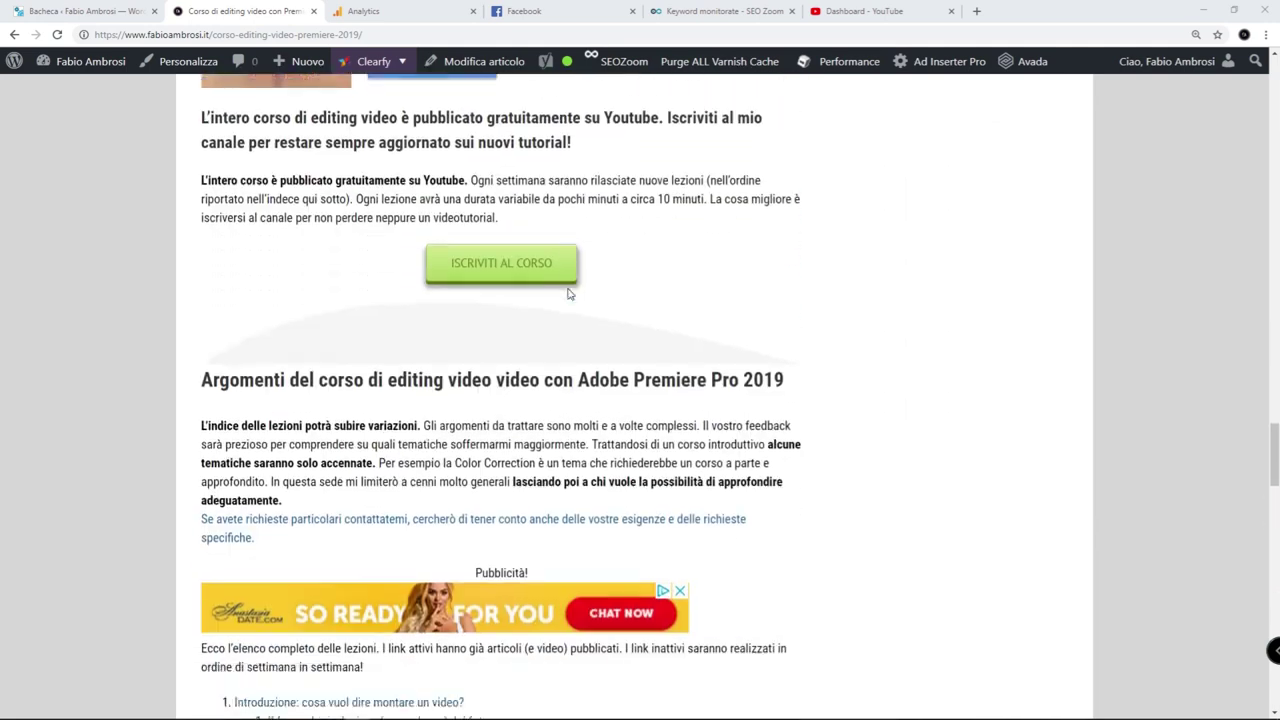
{"action": "scroll", "coordinate": [566, 288], "scroll_direction": "down", "scroll_amount": 4}
{"action": "scroll", "coordinate": [565, 287], "scroll_direction": "down", "scroll_amount": 2}
{"action": "scroll", "coordinate": [574, 289], "scroll_direction": "up", "scroll_amount": 1}
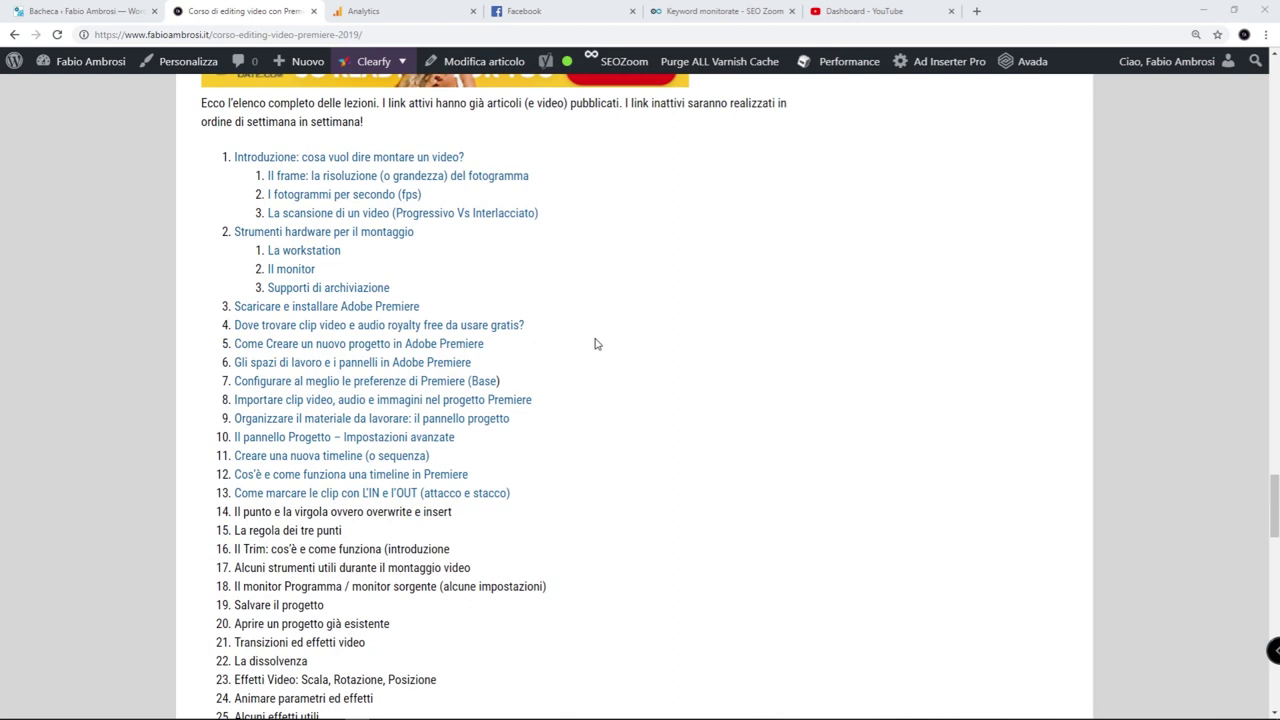
Step: Open the lesson 7 page on Premiere preferences and read down through the article
{"action": "left_click", "coordinate": [441, 384]}
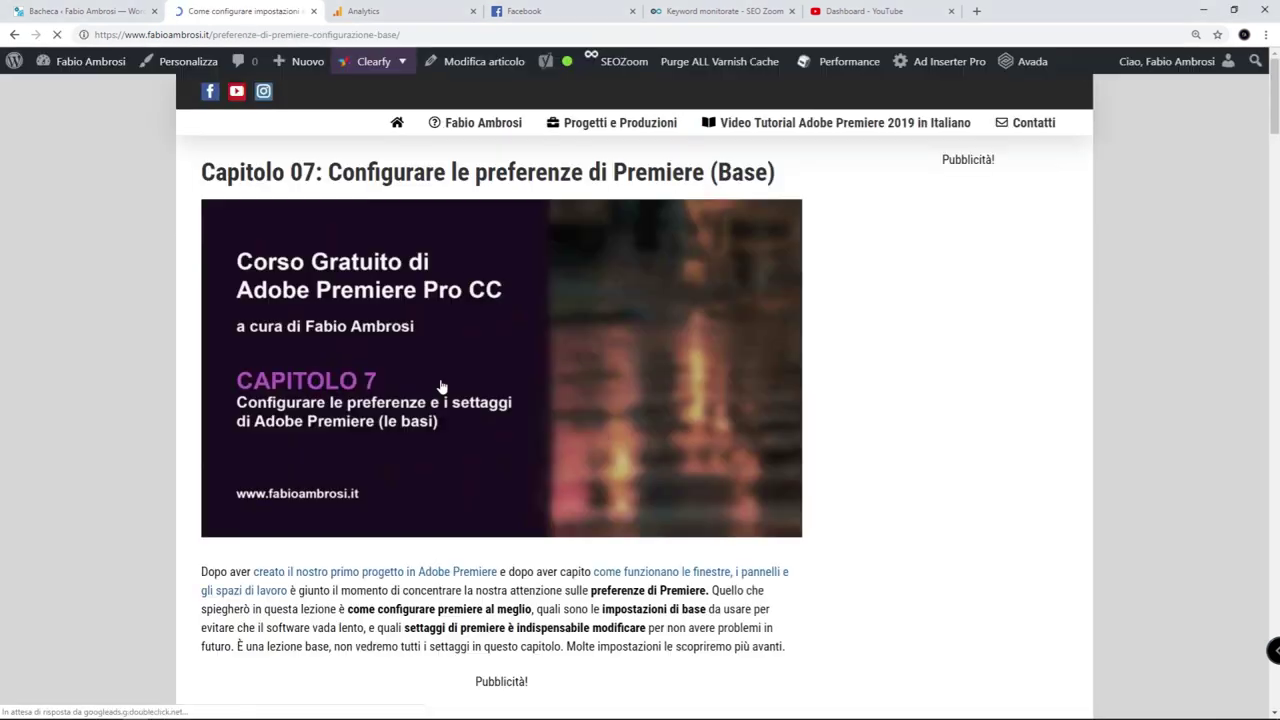
{"action": "scroll", "coordinate": [441, 384], "scroll_direction": "down", "scroll_amount": 4}
{"action": "scroll", "coordinate": [441, 384], "scroll_direction": "down", "scroll_amount": 4}
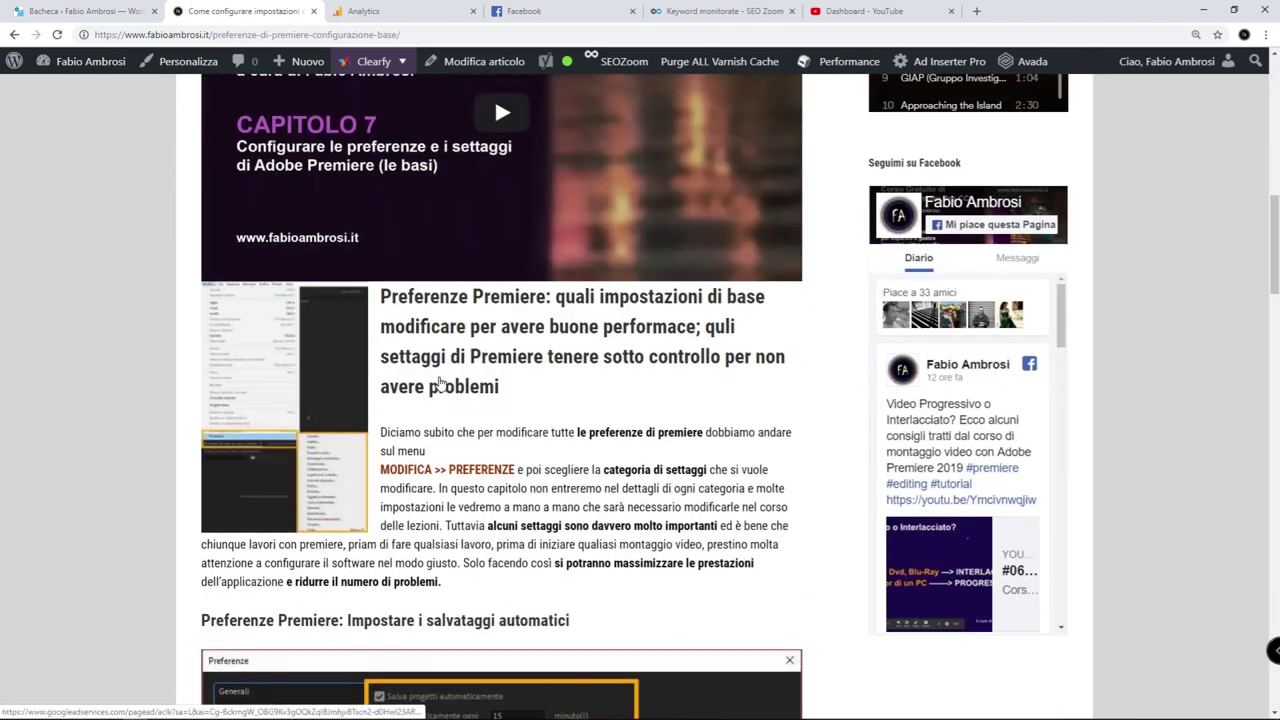
{"action": "scroll", "coordinate": [441, 384], "scroll_direction": "down", "scroll_amount": 5}
{"action": "scroll", "coordinate": [441, 384], "scroll_direction": "down", "scroll_amount": 2}
{"action": "scroll", "coordinate": [441, 384], "scroll_direction": "down", "scroll_amount": 3}
{"action": "scroll", "coordinate": [441, 384], "scroll_direction": "down", "scroll_amount": 2}
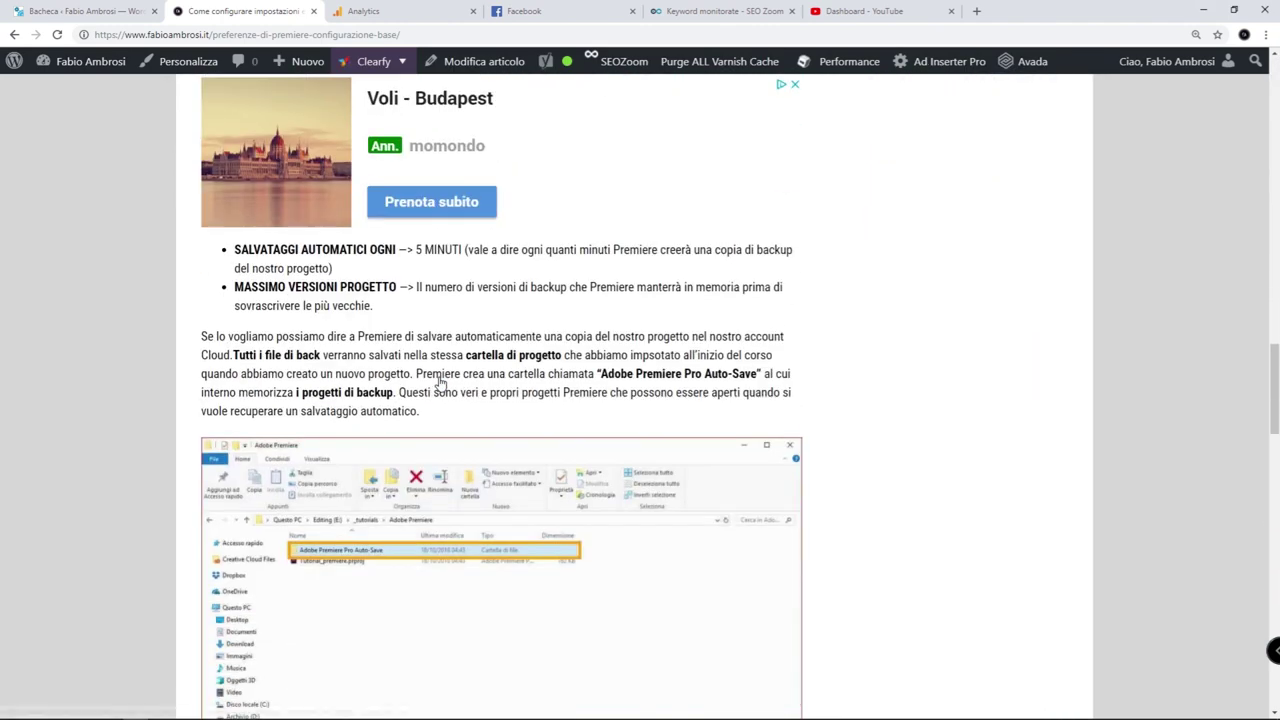
{"action": "scroll", "coordinate": [441, 384], "scroll_direction": "down", "scroll_amount": 3}
{"action": "scroll", "coordinate": [441, 384], "scroll_direction": "down", "scroll_amount": 2}
{"action": "scroll", "coordinate": [440, 384], "scroll_direction": "down", "scroll_amount": 3}
{"action": "scroll", "coordinate": [440, 384], "scroll_direction": "down", "scroll_amount": 4}
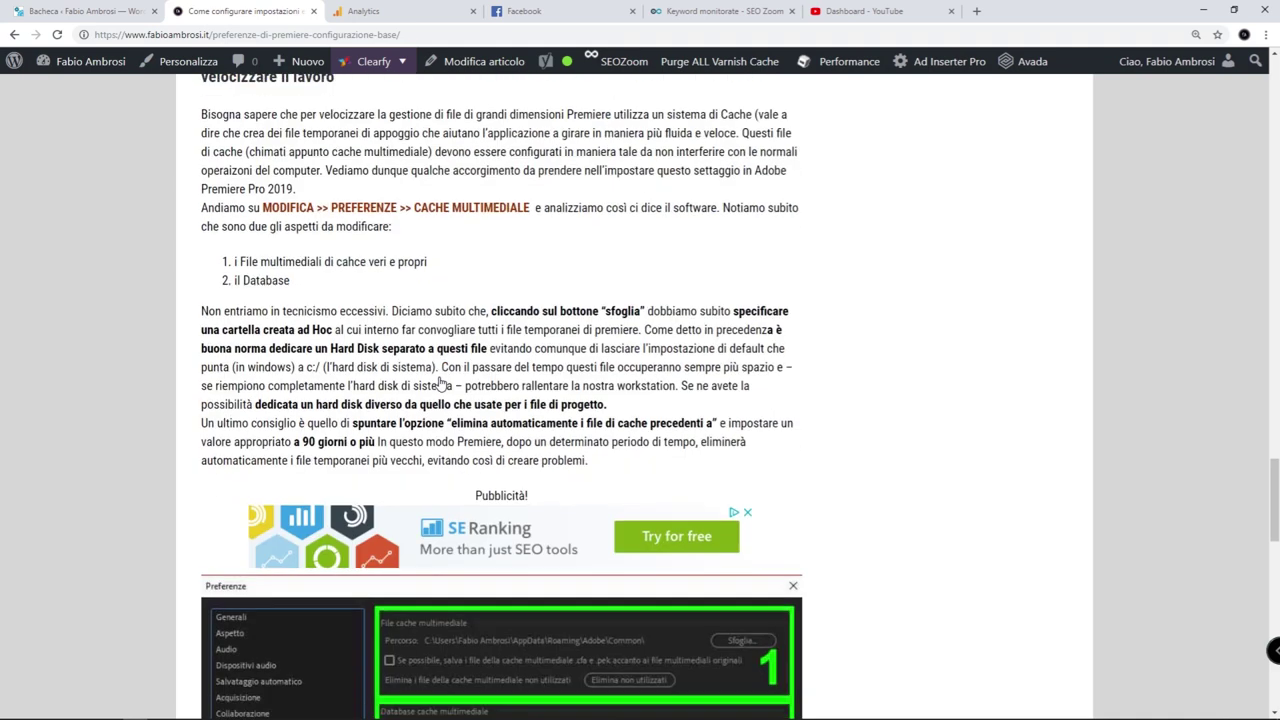
{"action": "scroll", "coordinate": [440, 384], "scroll_direction": "down", "scroll_amount": 4}
{"action": "scroll", "coordinate": [440, 384], "scroll_direction": "down", "scroll_amount": 3}
{"action": "scroll", "coordinate": [440, 384], "scroll_direction": "down", "scroll_amount": 3}
{"action": "scroll", "coordinate": [440, 384], "scroll_direction": "down", "scroll_amount": 4}
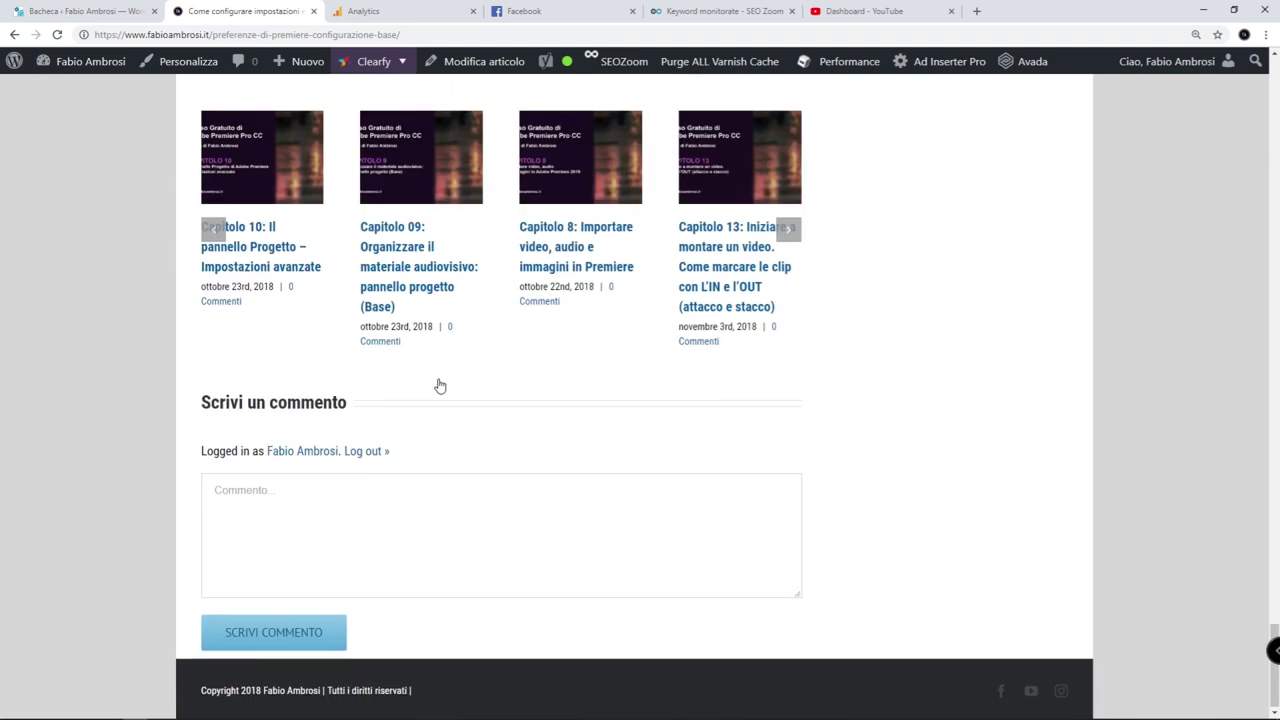
Step: Scroll back up the article, then switch to Premiere Pro's empty Capitolo 09 project
{"action": "scroll", "coordinate": [440, 386], "scroll_direction": "up", "scroll_amount": 1}
{"action": "scroll", "coordinate": [438, 386], "scroll_direction": "up", "scroll_amount": 4}
{"action": "scroll", "coordinate": [438, 386], "scroll_direction": "up", "scroll_amount": 4}
{"action": "scroll", "coordinate": [438, 386], "scroll_direction": "up", "scroll_amount": 4}
{"action": "scroll", "coordinate": [437, 384], "scroll_direction": "up", "scroll_amount": 3}
{"action": "scroll", "coordinate": [437, 384], "scroll_direction": "up", "scroll_amount": 5}
{"action": "scroll", "coordinate": [437, 385], "scroll_direction": "up", "scroll_amount": 4}
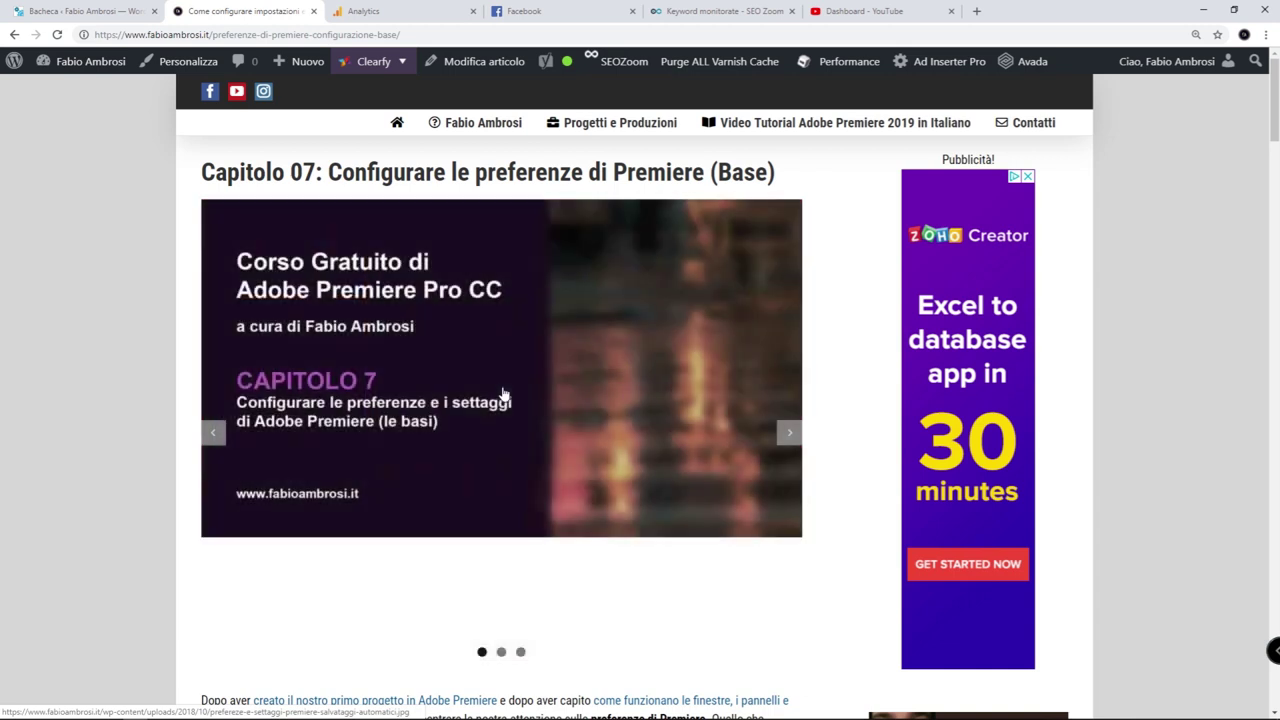
{"action": "mouse_move", "coordinate": [660, 118]}
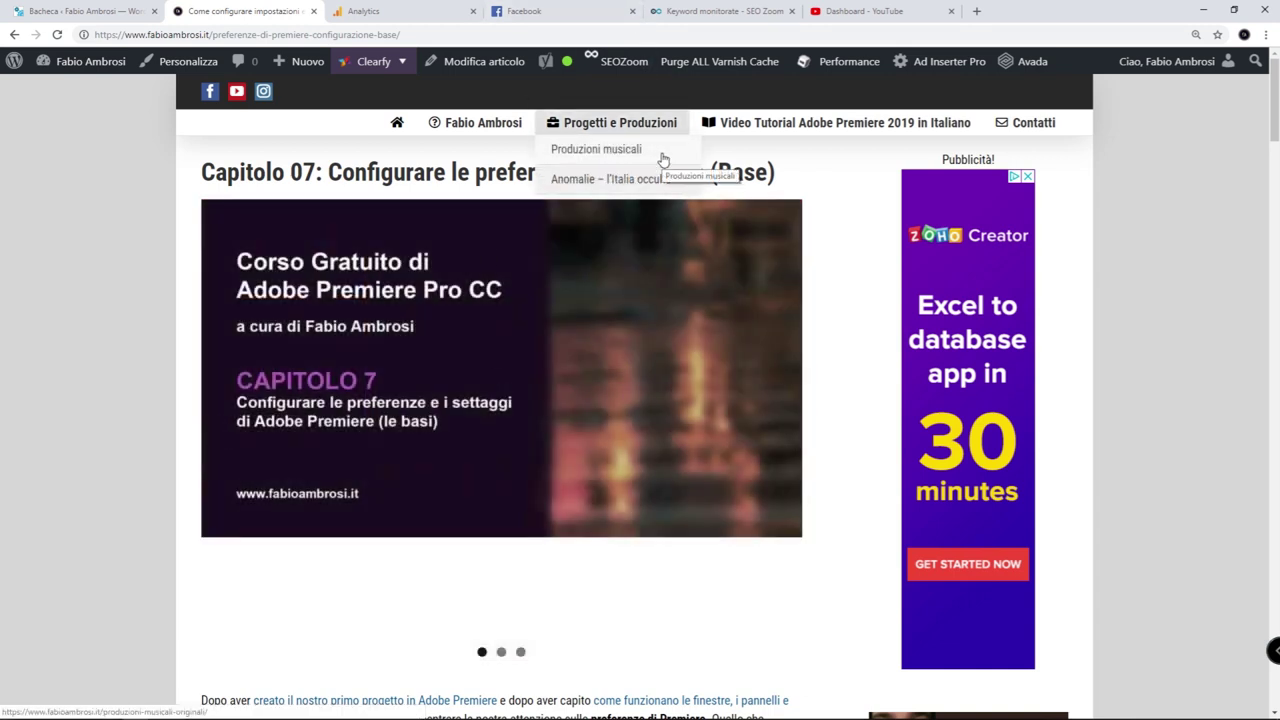
{"action": "left_click", "coordinate": [308, 710]}
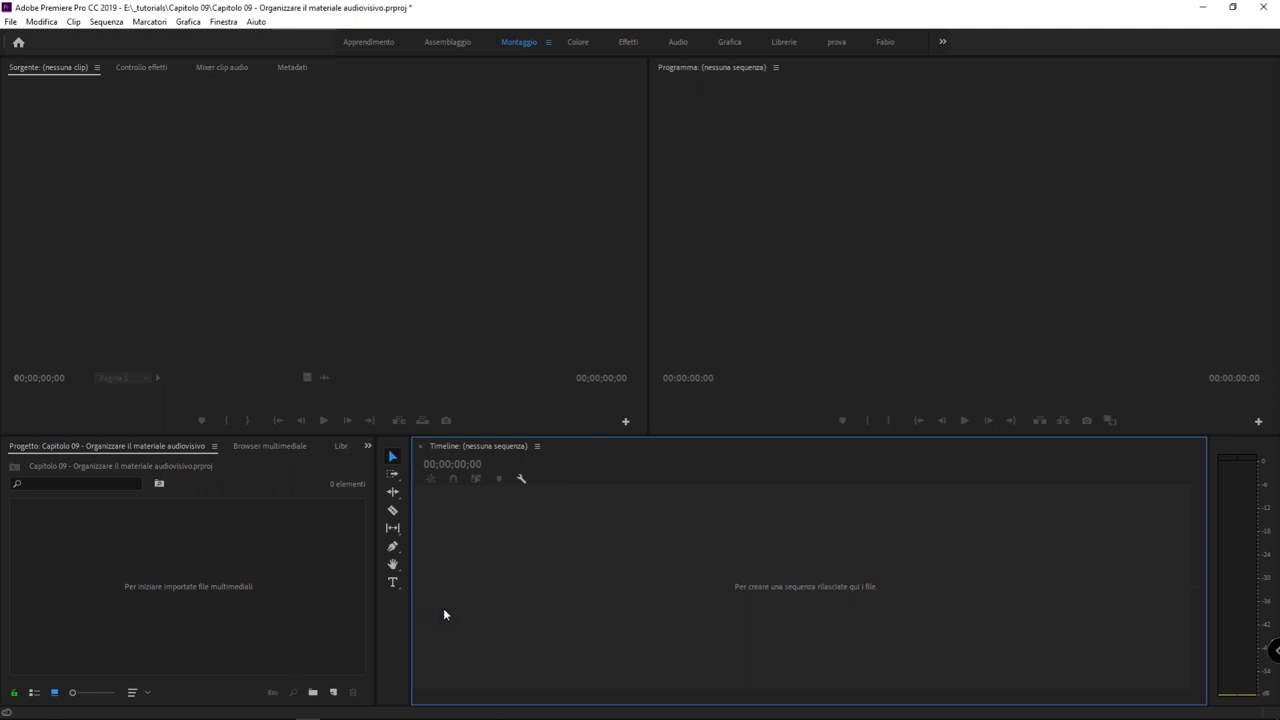
Step: Import anomalie audio, Poppi_paesaggio.JPG, Castello_di_Alviano.JPG, 7Q5A0799.MOV and 7Q5A1983.MOV from Materiale
{"action": "double_click", "coordinate": [172, 586]}
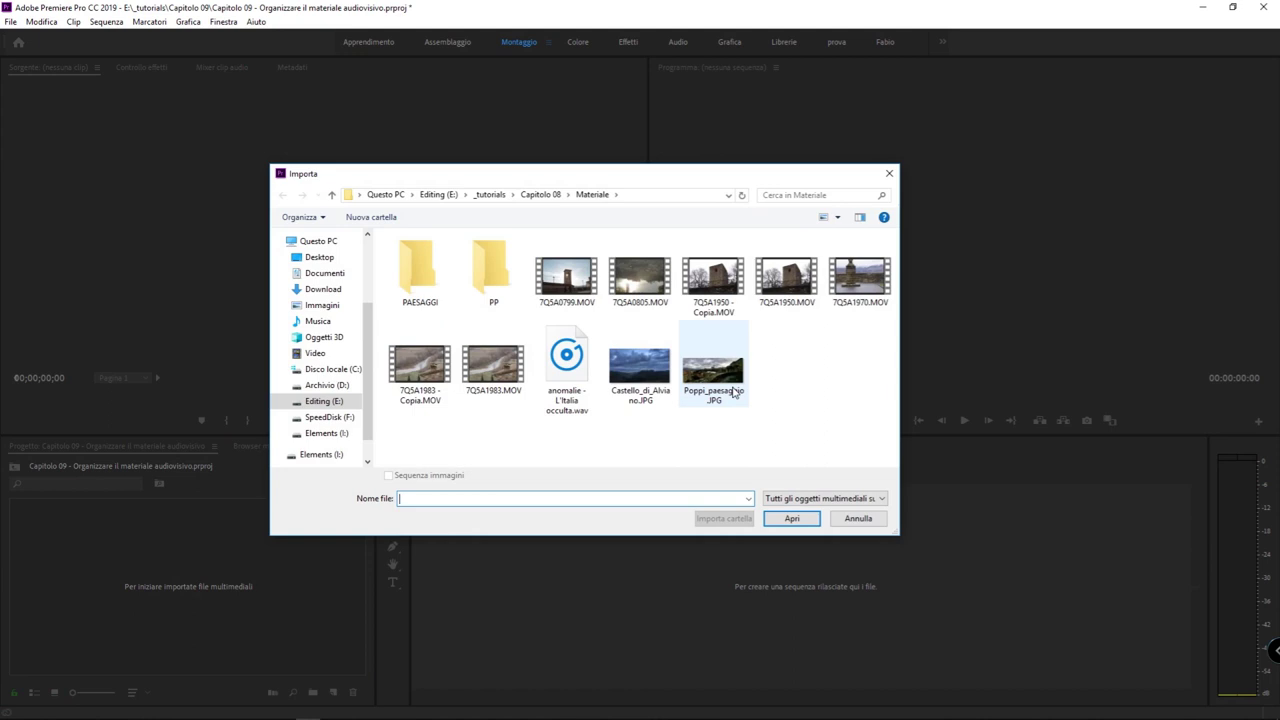
{"action": "mouse_move", "coordinate": [733, 392]}
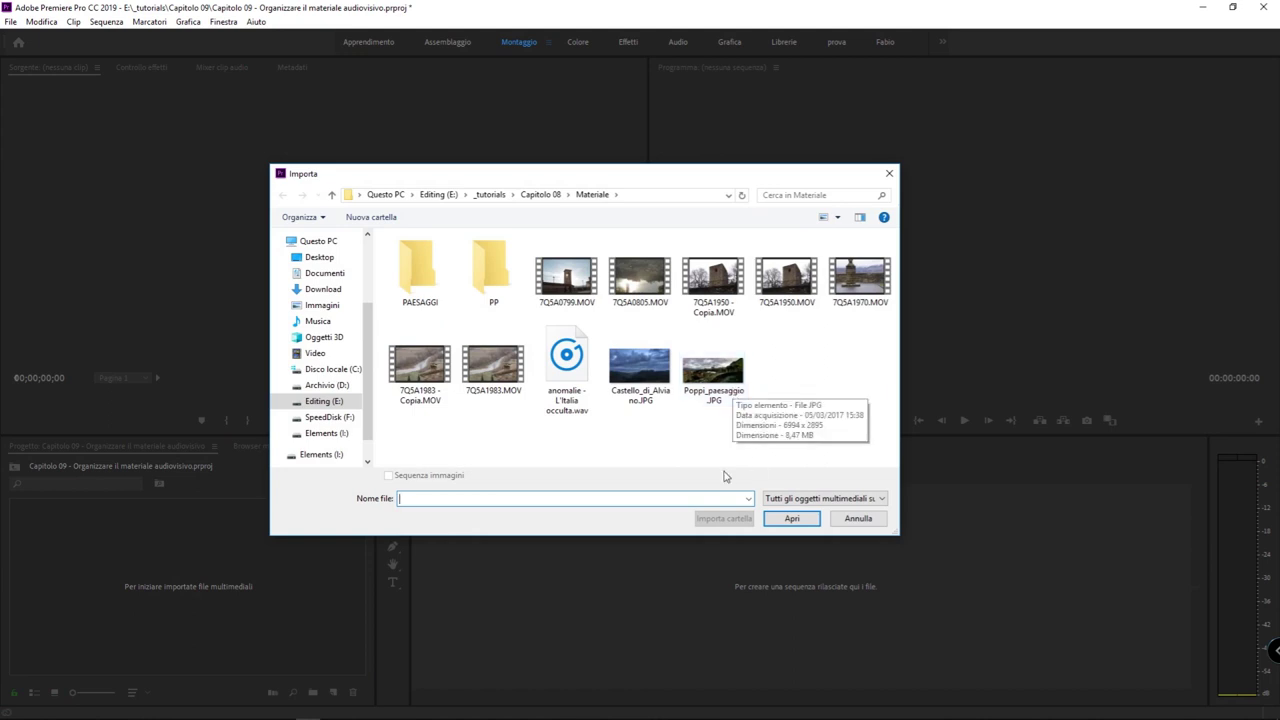
{"action": "left_click", "coordinate": [719, 392]}
{"action": "left_click", "coordinate": [640, 370], "text": "ctrl"}
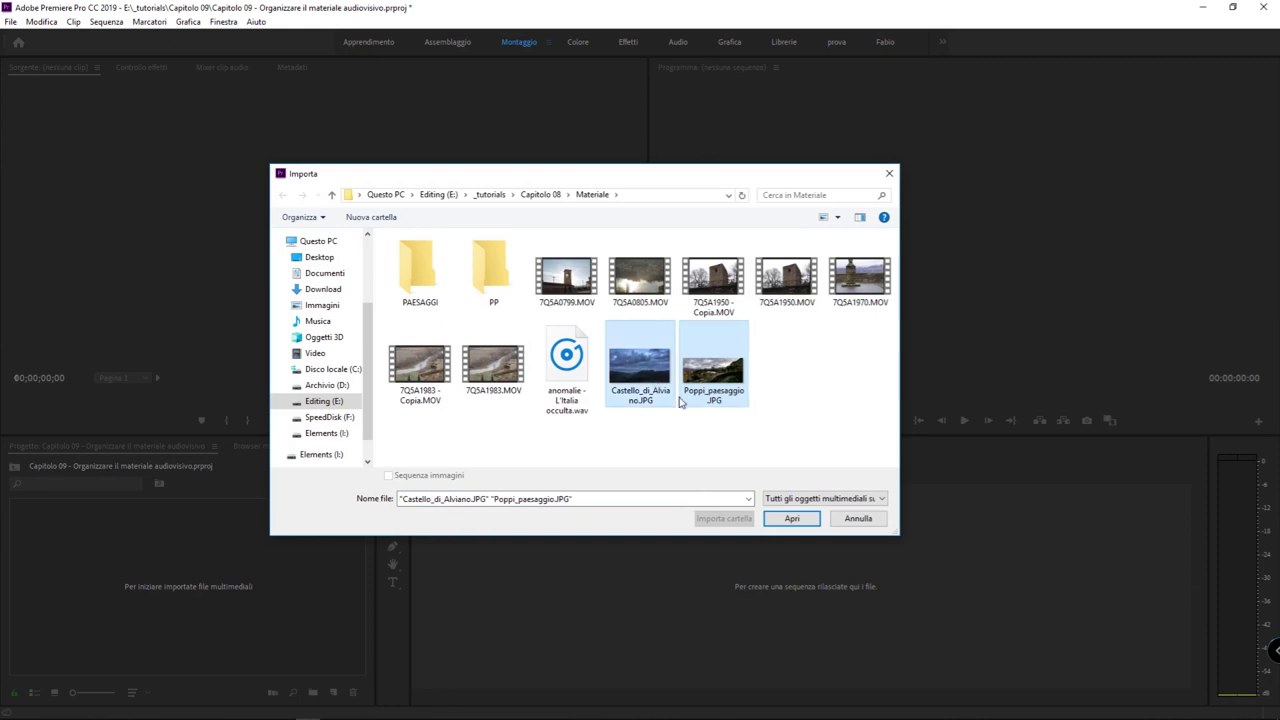
{"action": "left_click", "coordinate": [566, 362], "text": "ctrl"}
{"action": "left_click", "coordinate": [705, 284], "text": "ctrl"}
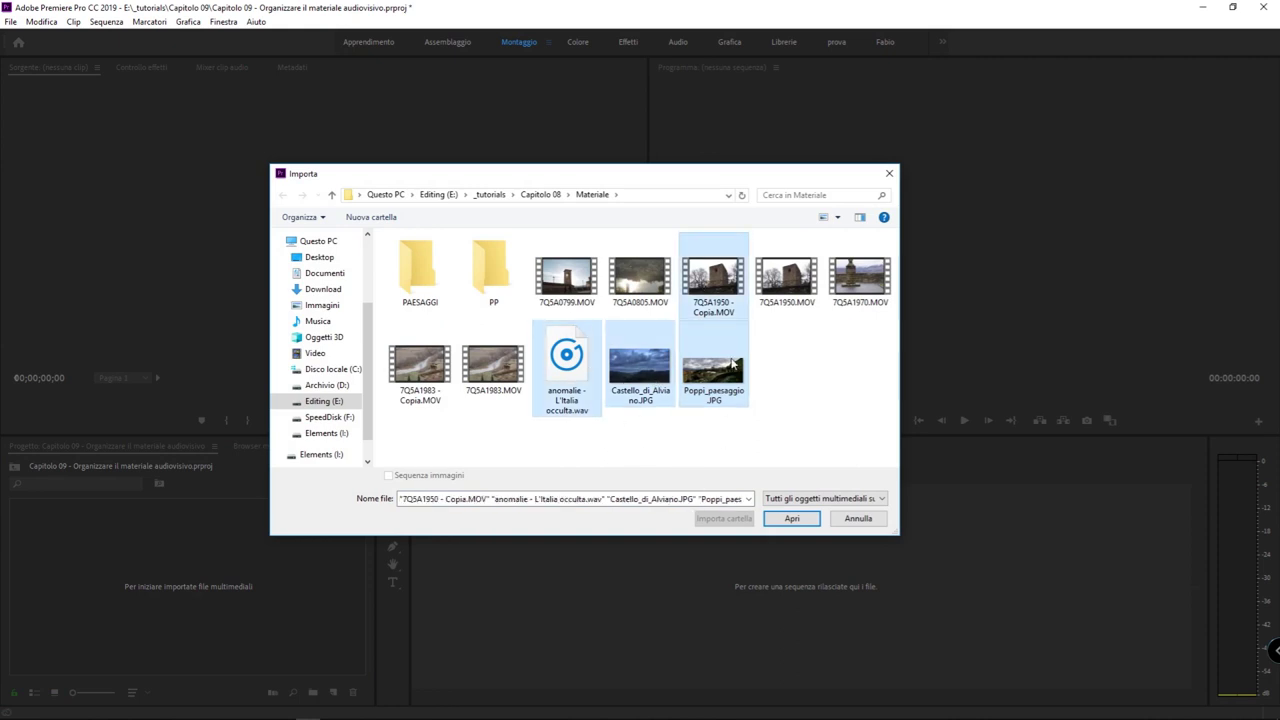
{"action": "left_click", "coordinate": [578, 285], "text": "ctrl"}
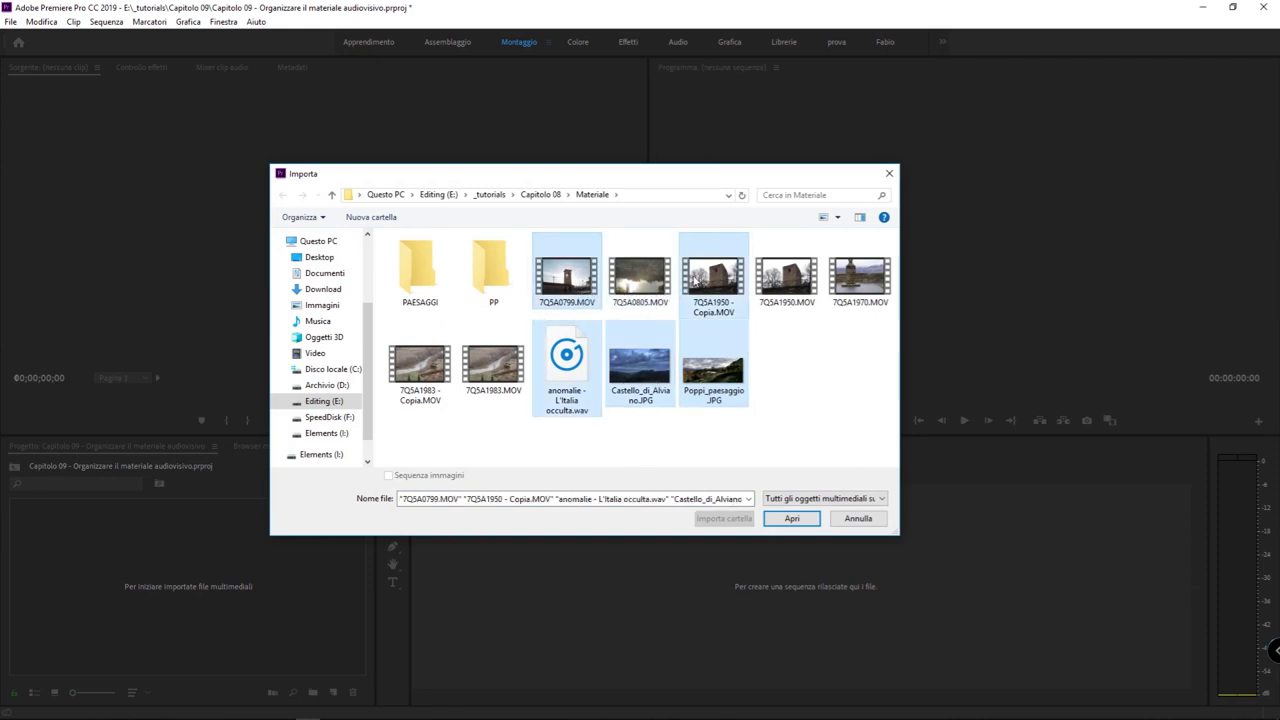
{"action": "left_click", "coordinate": [705, 282], "text": "ctrl"}
{"action": "left_click", "coordinate": [500, 362], "text": "ctrl"}
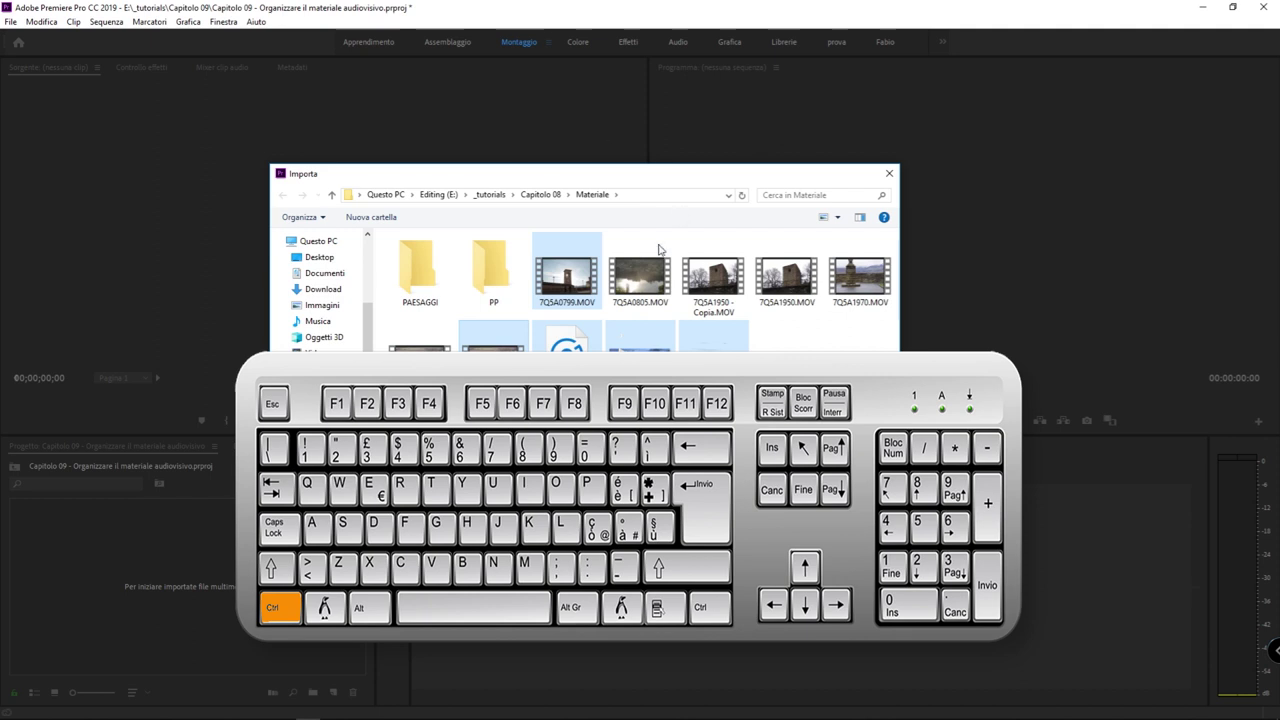
{"action": "left_click", "coordinate": [566, 345], "text": "ctrl"}
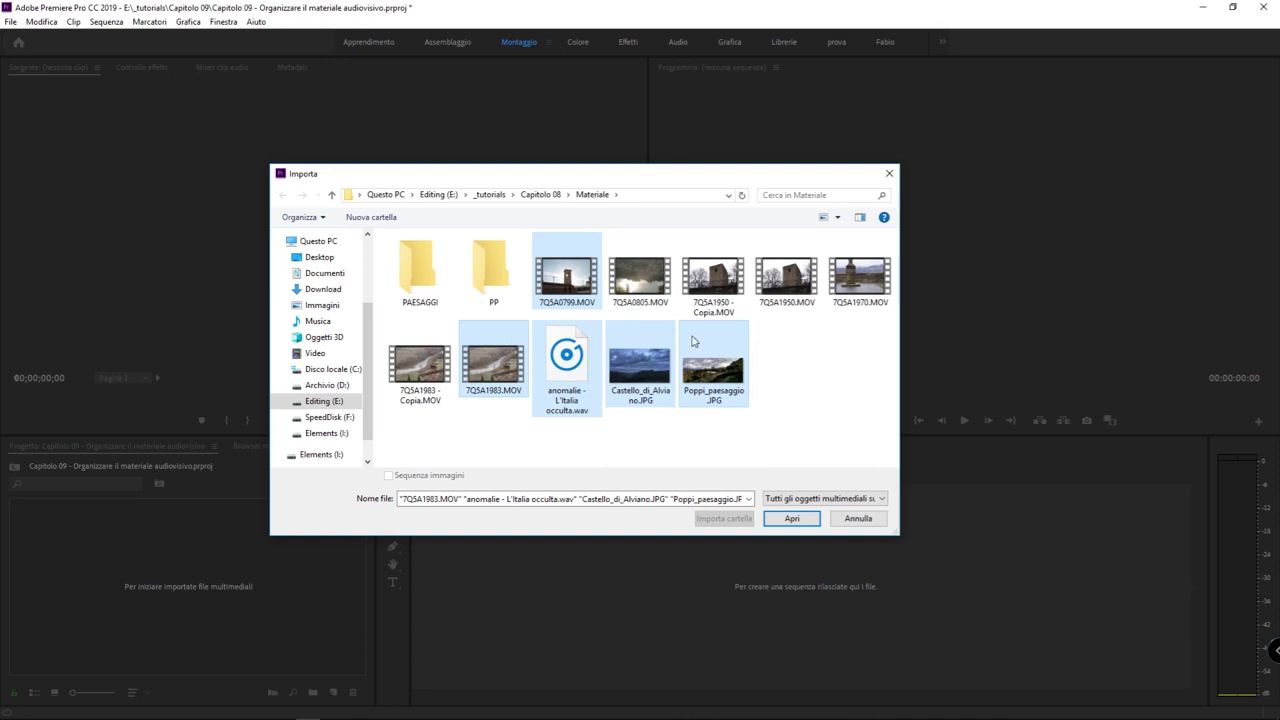
{"action": "left_click", "coordinate": [791, 520]}
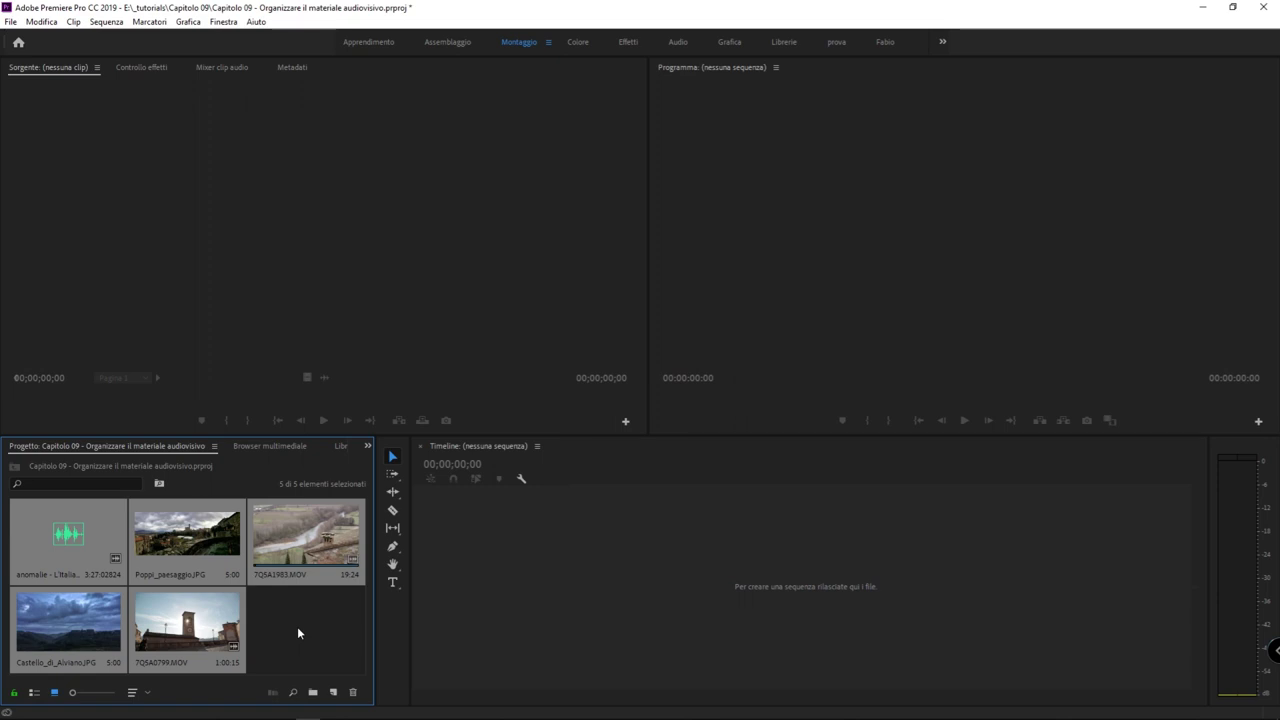
Step: Deselect the imported items and create Sequenza 04 with default settings via Ctrl+N
{"action": "left_click", "coordinate": [298, 630]}
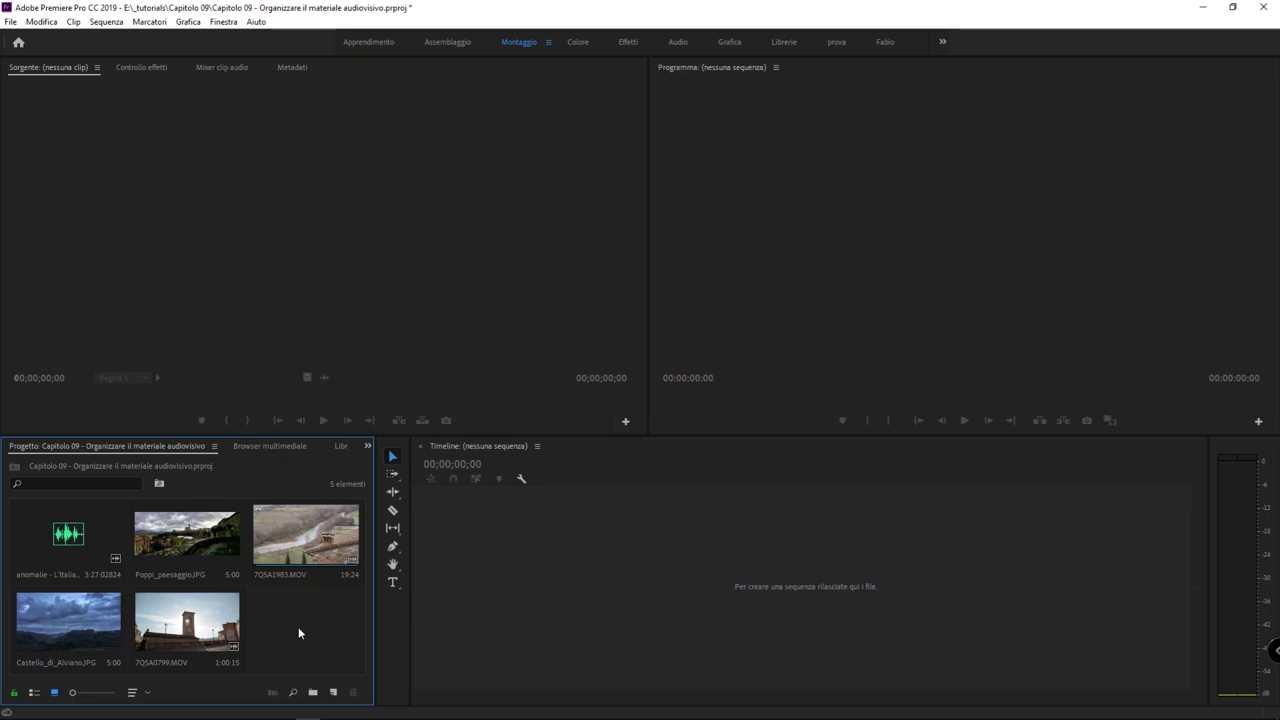
{"action": "key", "text": "ctrl+n"}
{"action": "key", "text": "Return"}
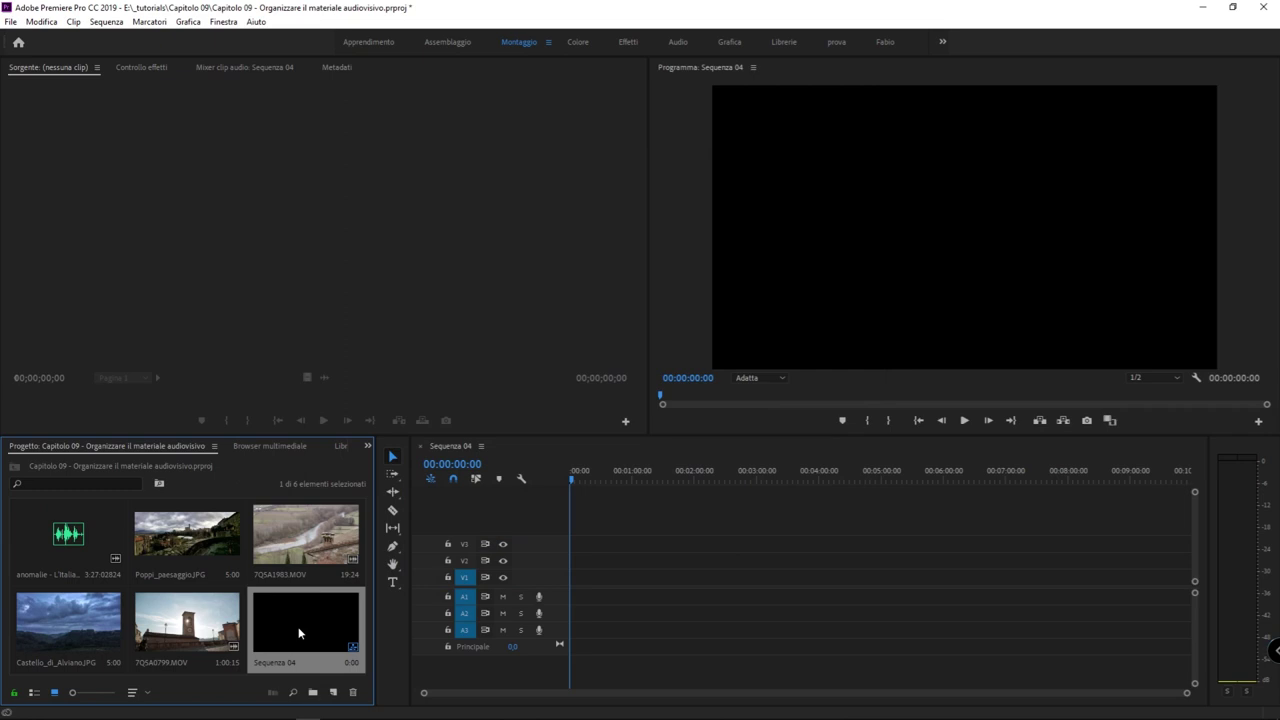
Step: Make the Project panel taller and wider so six items fit in one row, then deselect
{"action": "mouse_move", "coordinate": [388, 437]}
{"action": "left_mouse_down"}
{"action": "mouse_move", "coordinate": [451, 293]}
{"action": "mouse_move", "coordinate": [390, 164]}
{"action": "left_mouse_up"}
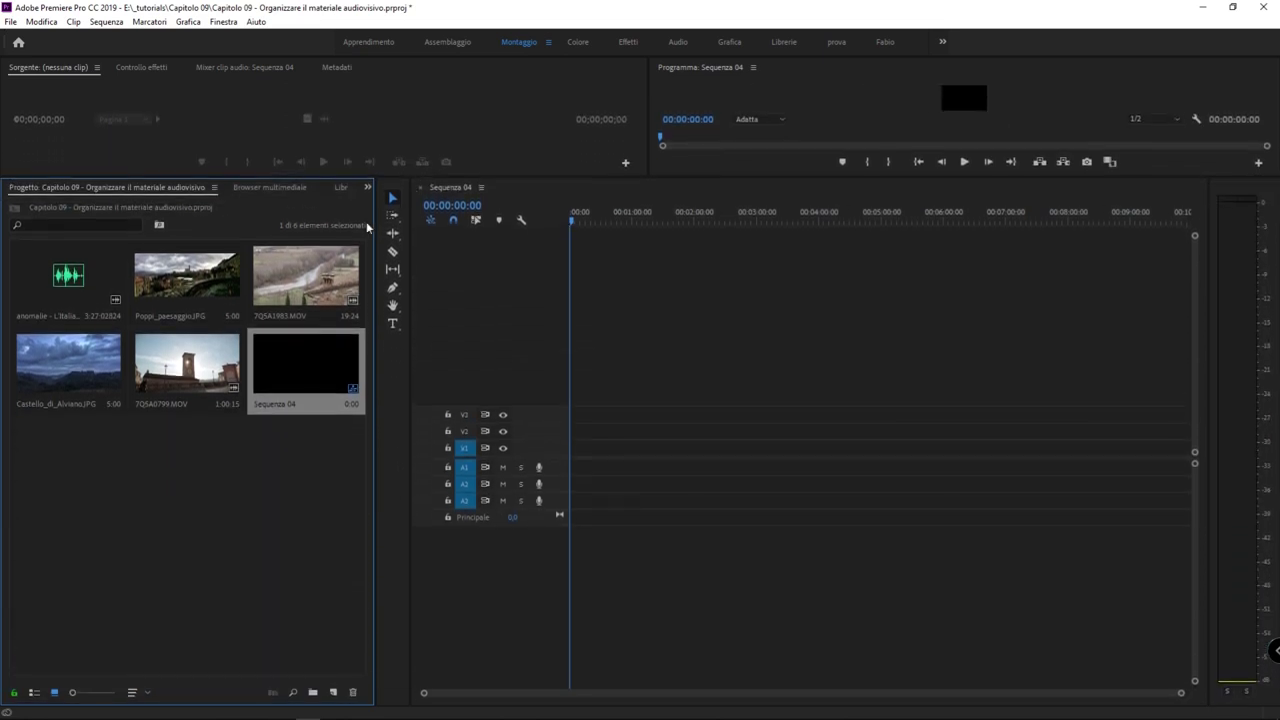
{"action": "left_click_drag", "start_coordinate": [376, 228], "coordinate": [812, 266]}
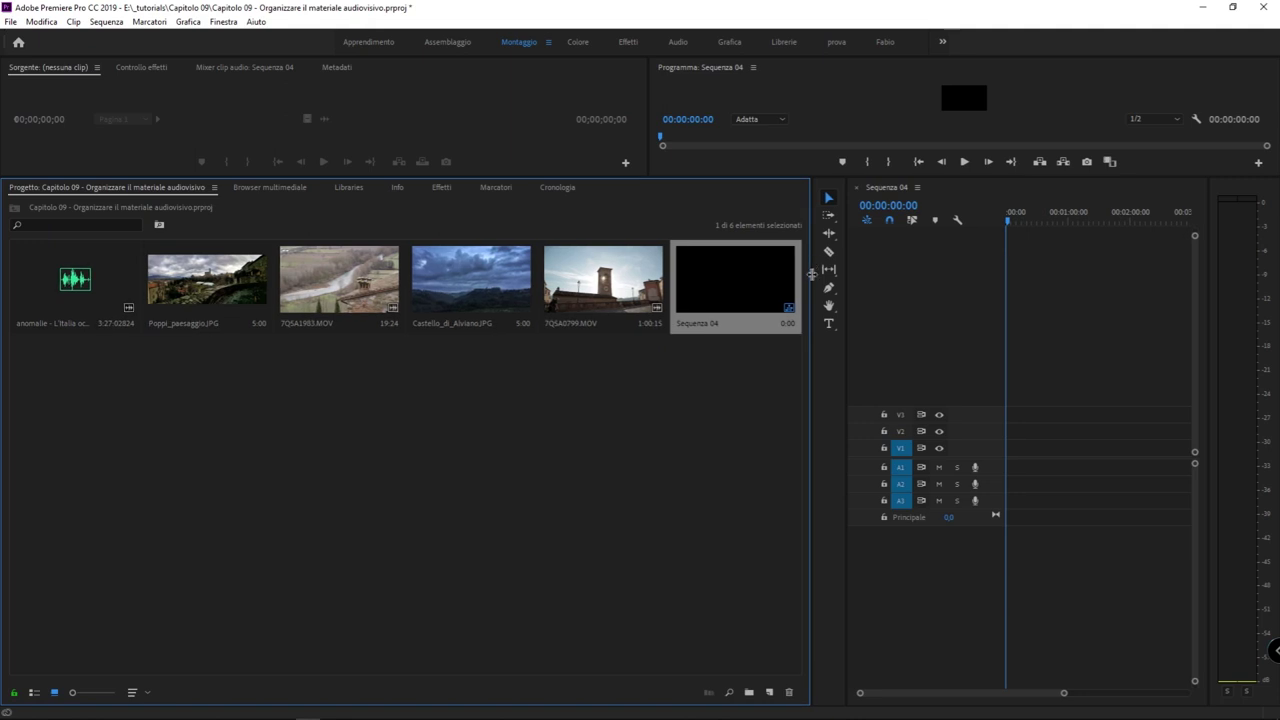
{"action": "left_click", "coordinate": [734, 423]}
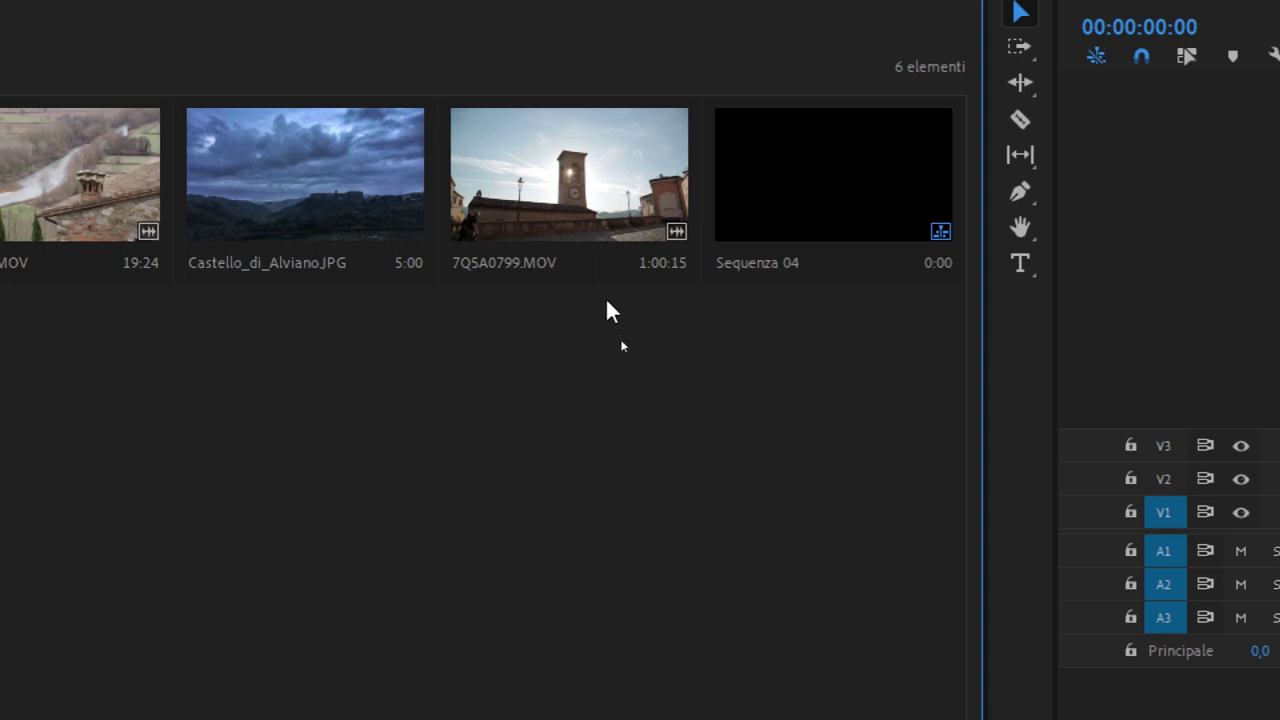
{"action": "mouse_move", "coordinate": [491, 273]}
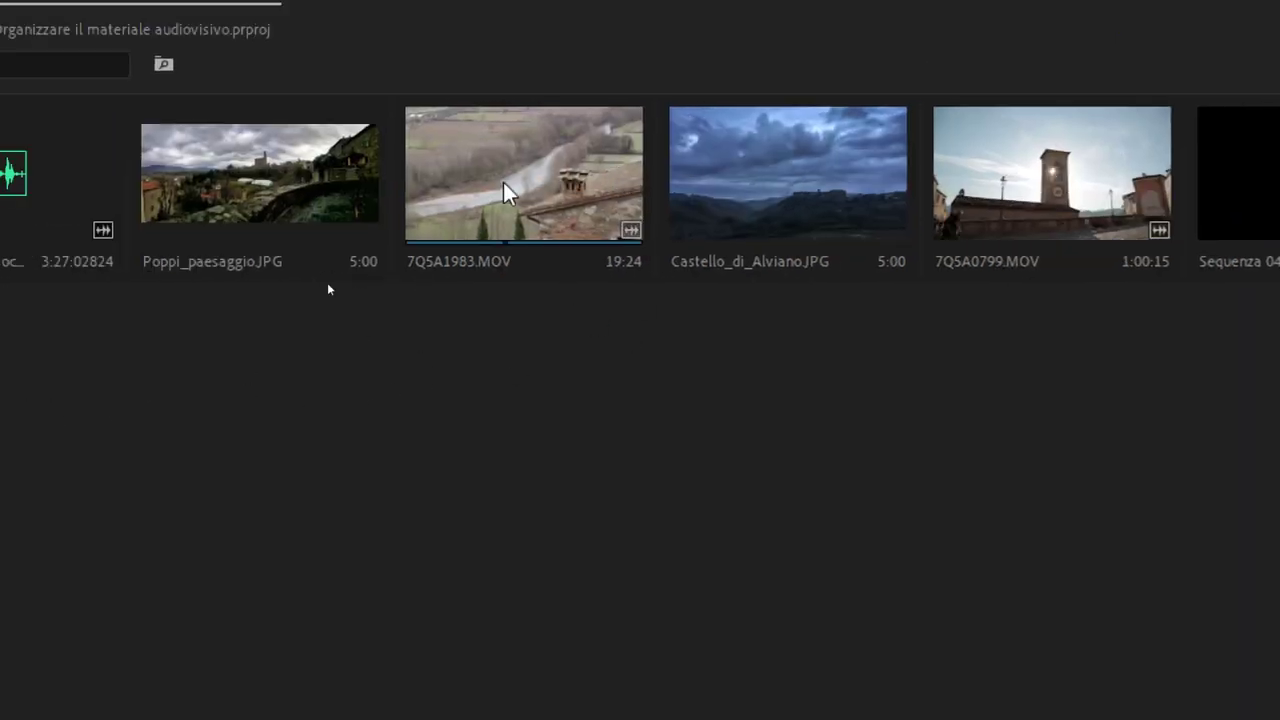
Step: Bring up the import dialog and enter 7Q5A1983.MOV as the clip to import
{"action": "double_click", "coordinate": [502, 396]}
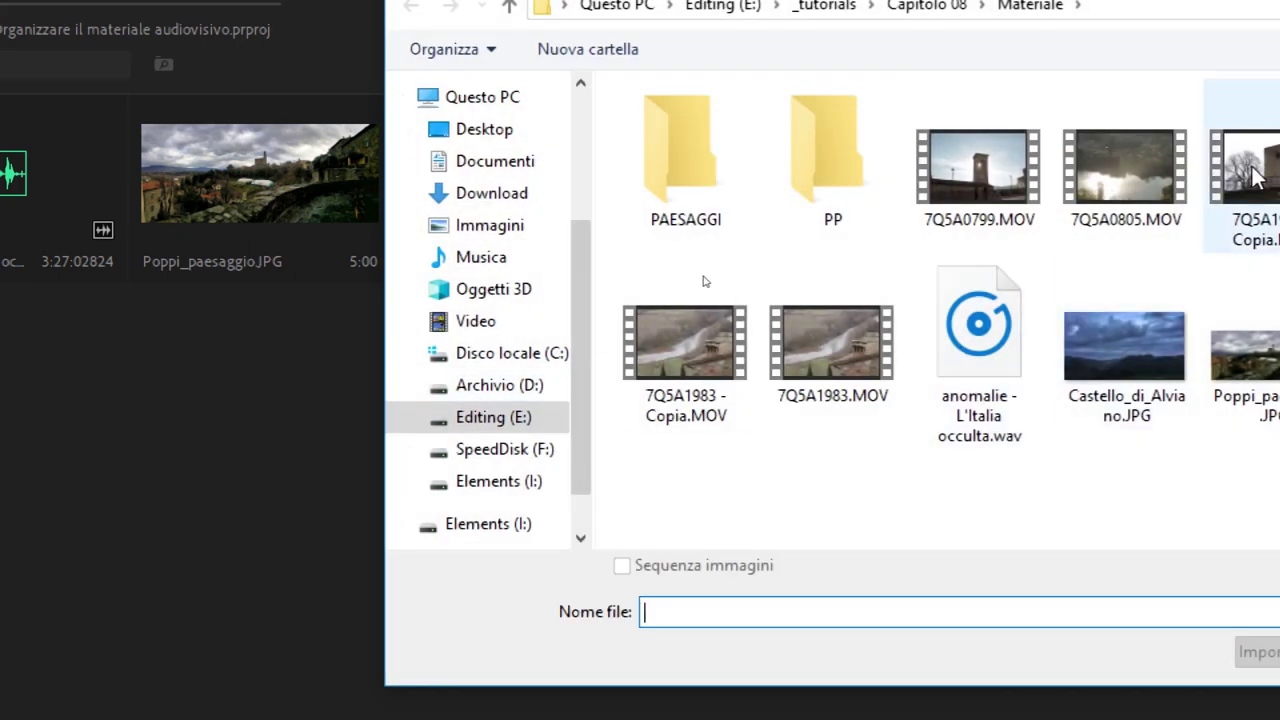
{"action": "type", "text": "7Q5A1983.MOV"}
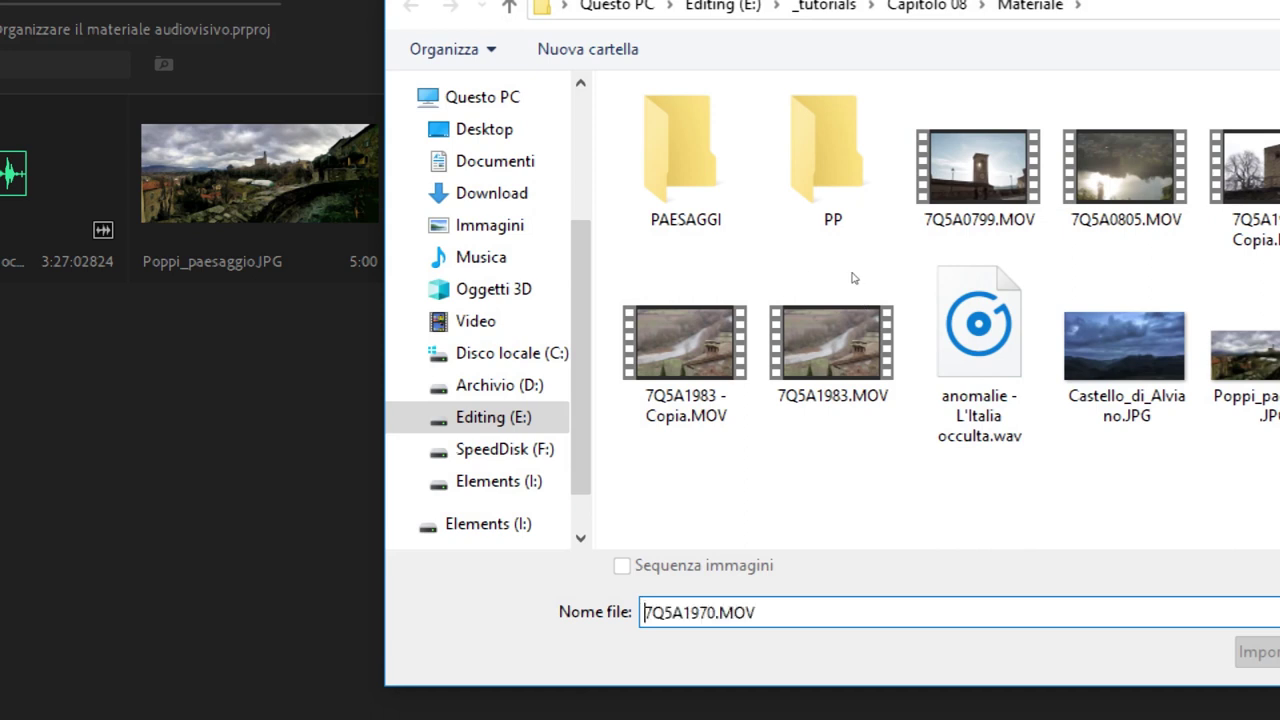
{"action": "key", "text": "Return"}
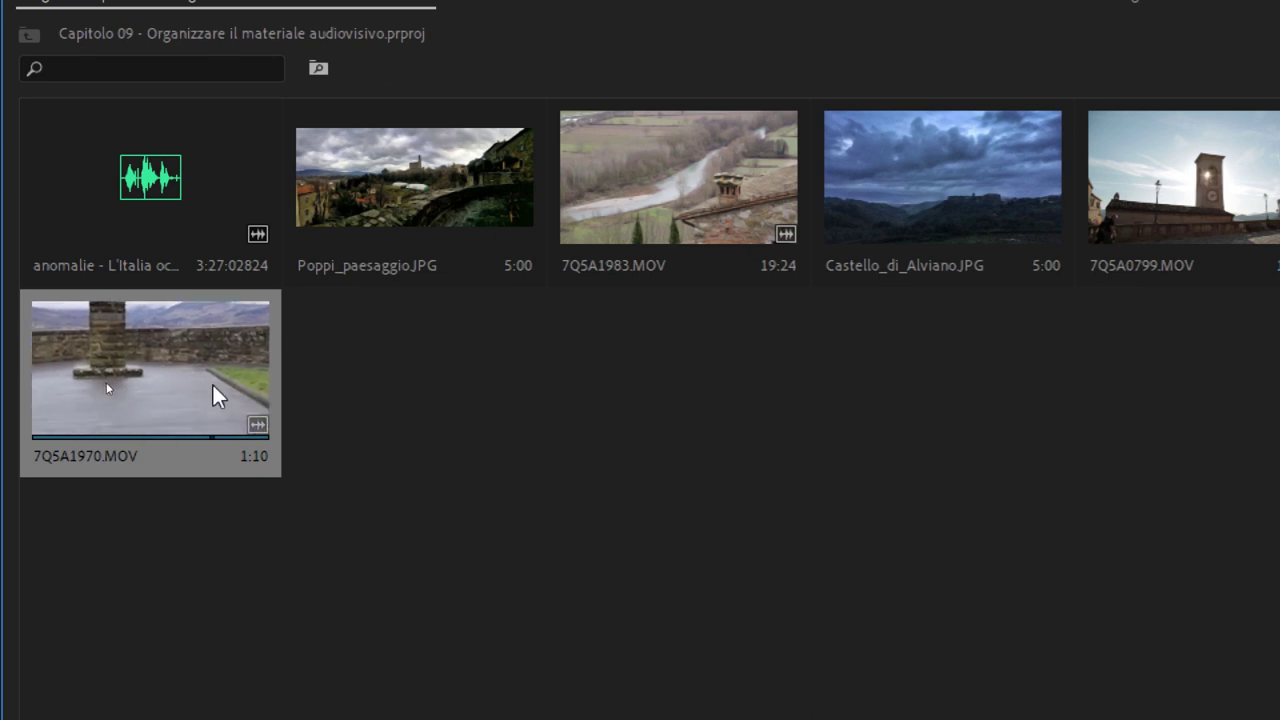
{"action": "left_click", "coordinate": [355, 294]}
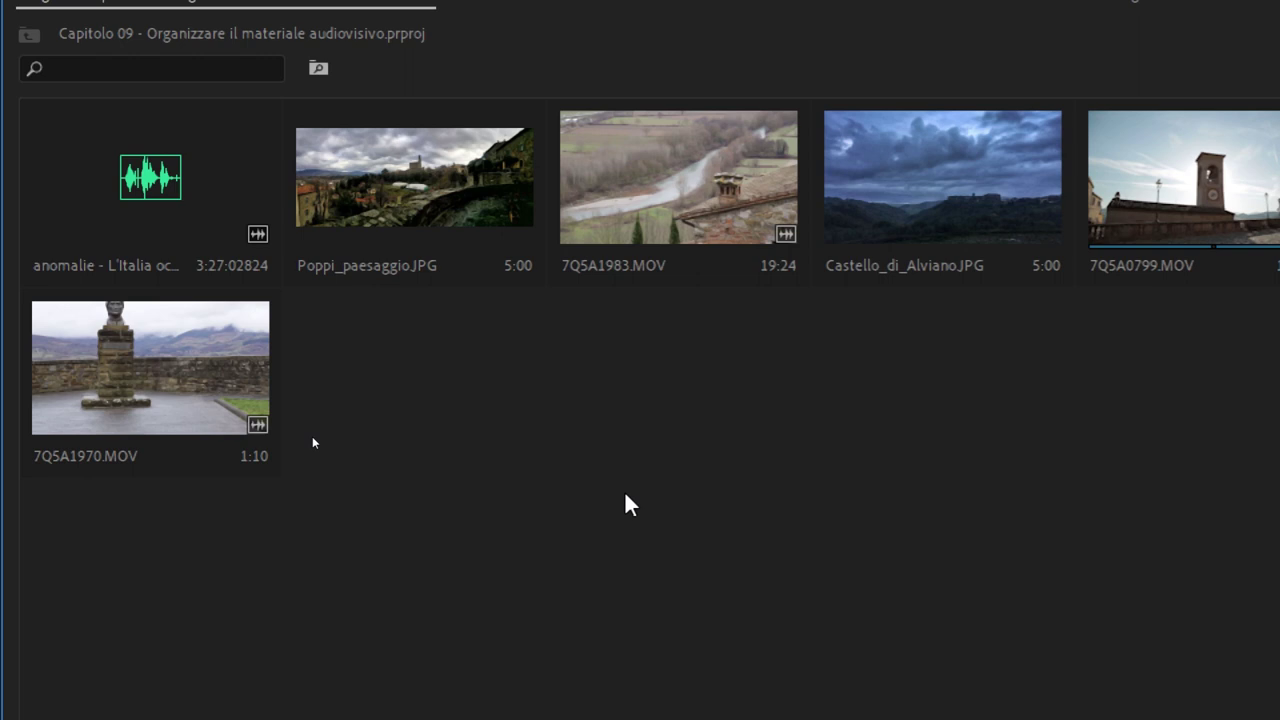
{"action": "left_click", "coordinate": [157, 167]}
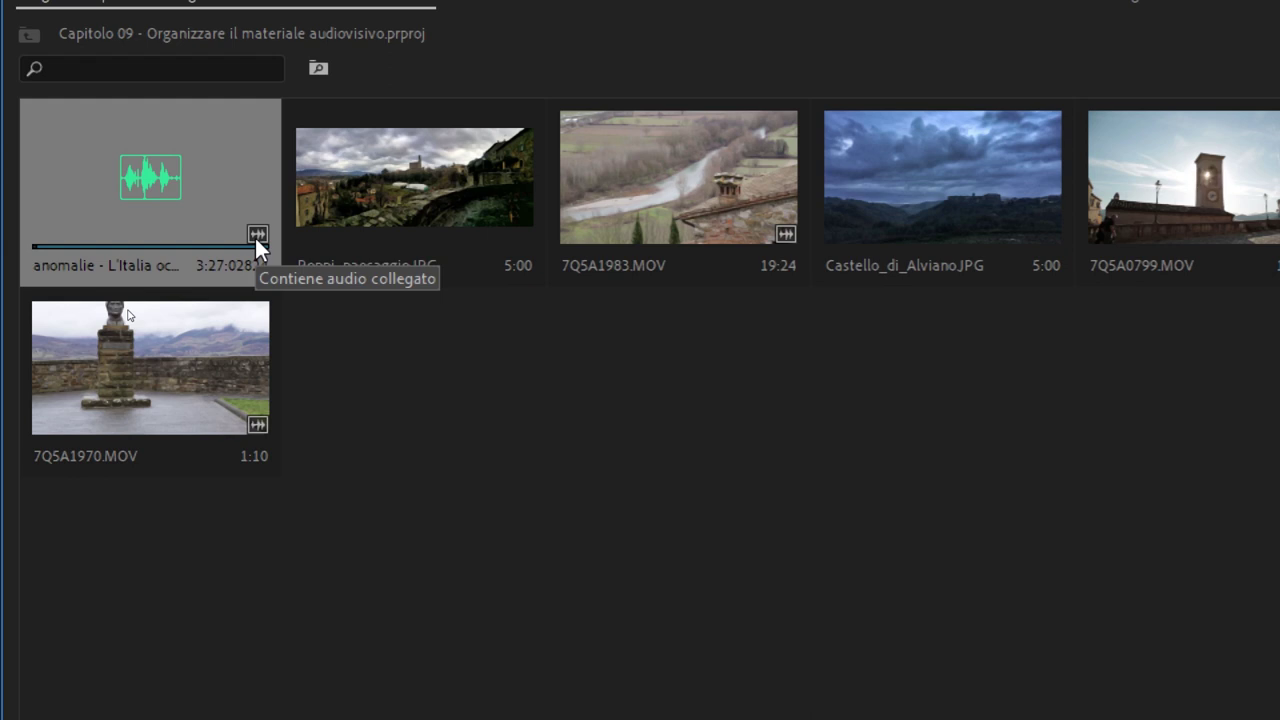
{"action": "left_click", "coordinate": [404, 386]}
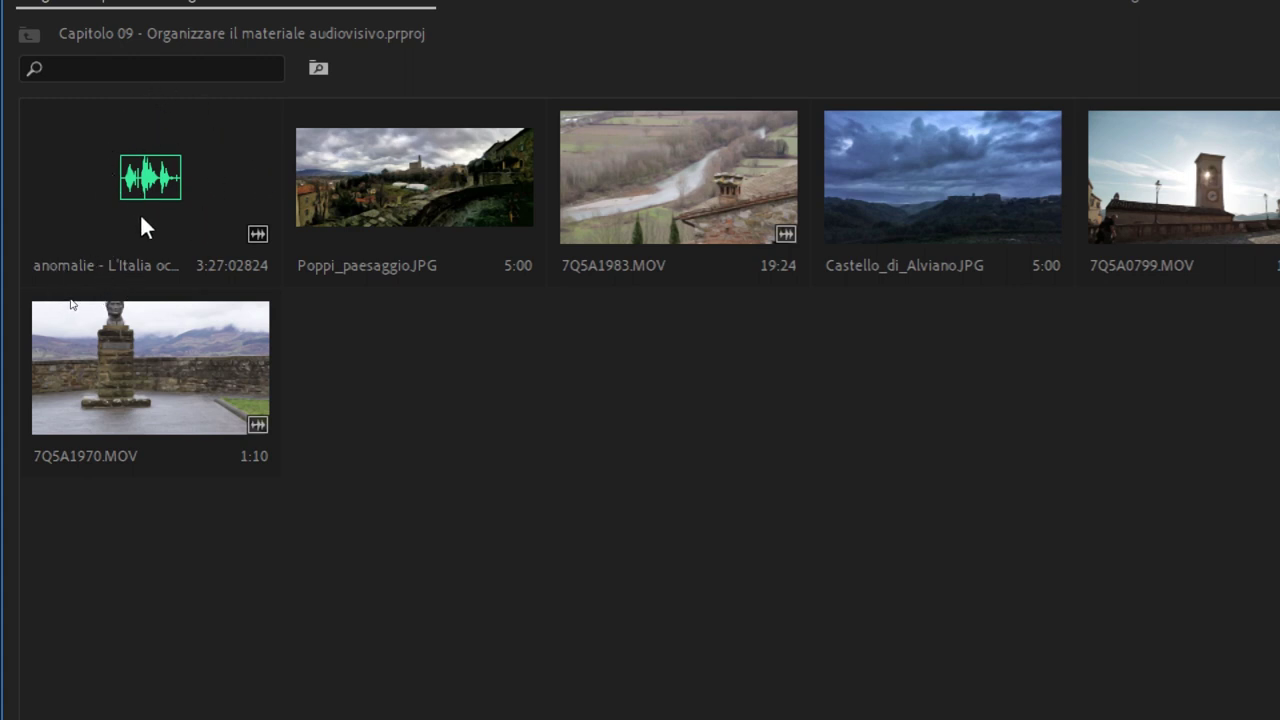
{"action": "left_click", "coordinate": [148, 185]}
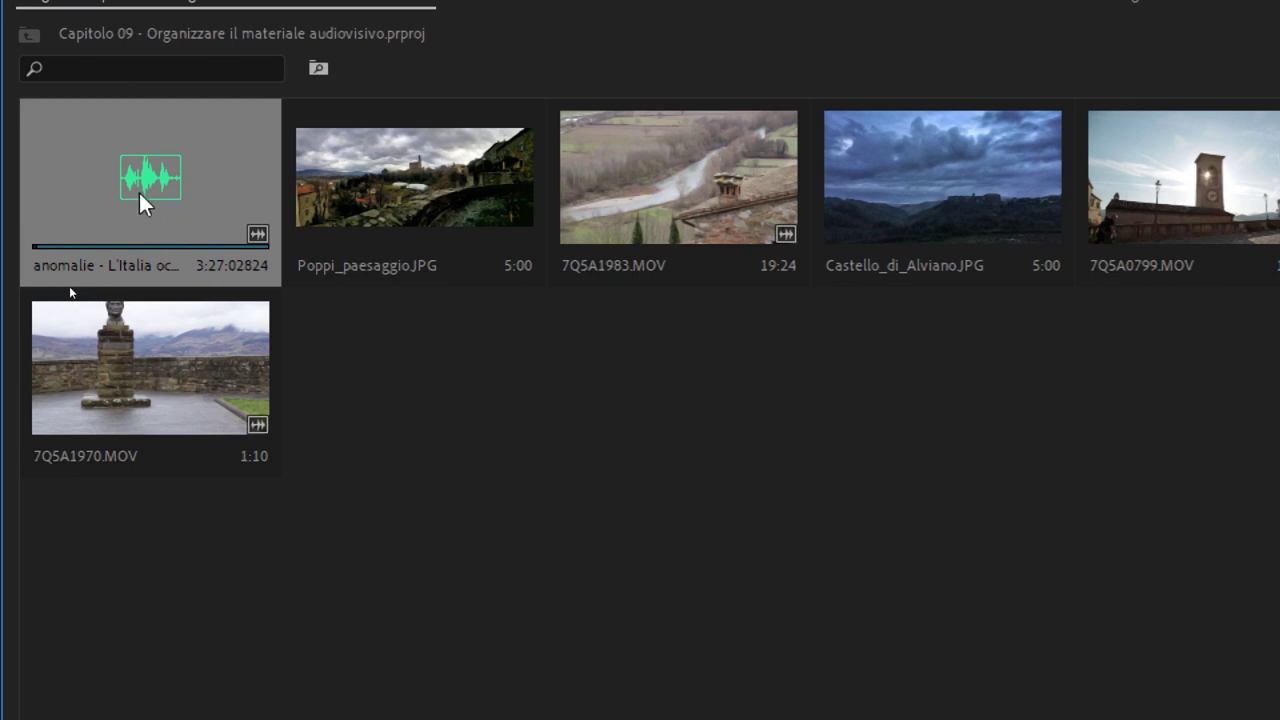
{"action": "left_click", "coordinate": [523, 191]}
{"action": "left_click", "coordinate": [700, 188]}
{"action": "left_click", "coordinate": [412, 200]}
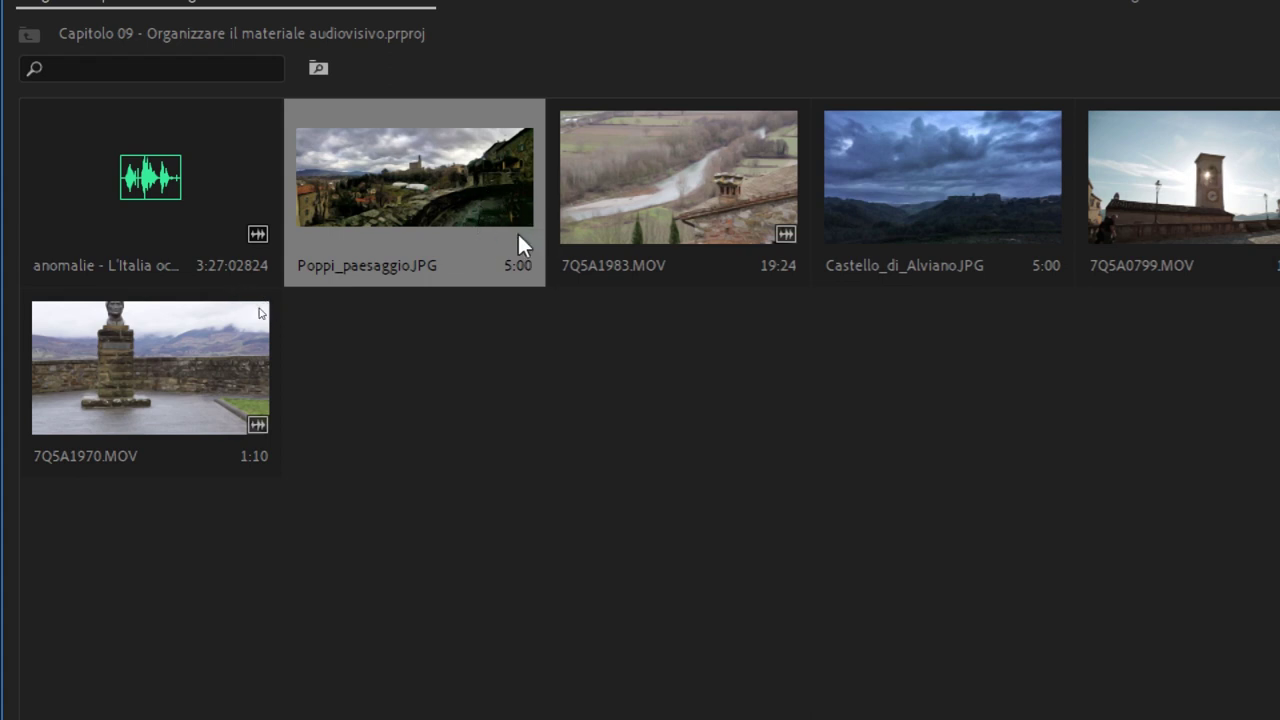
{"action": "left_click", "coordinate": [605, 422]}
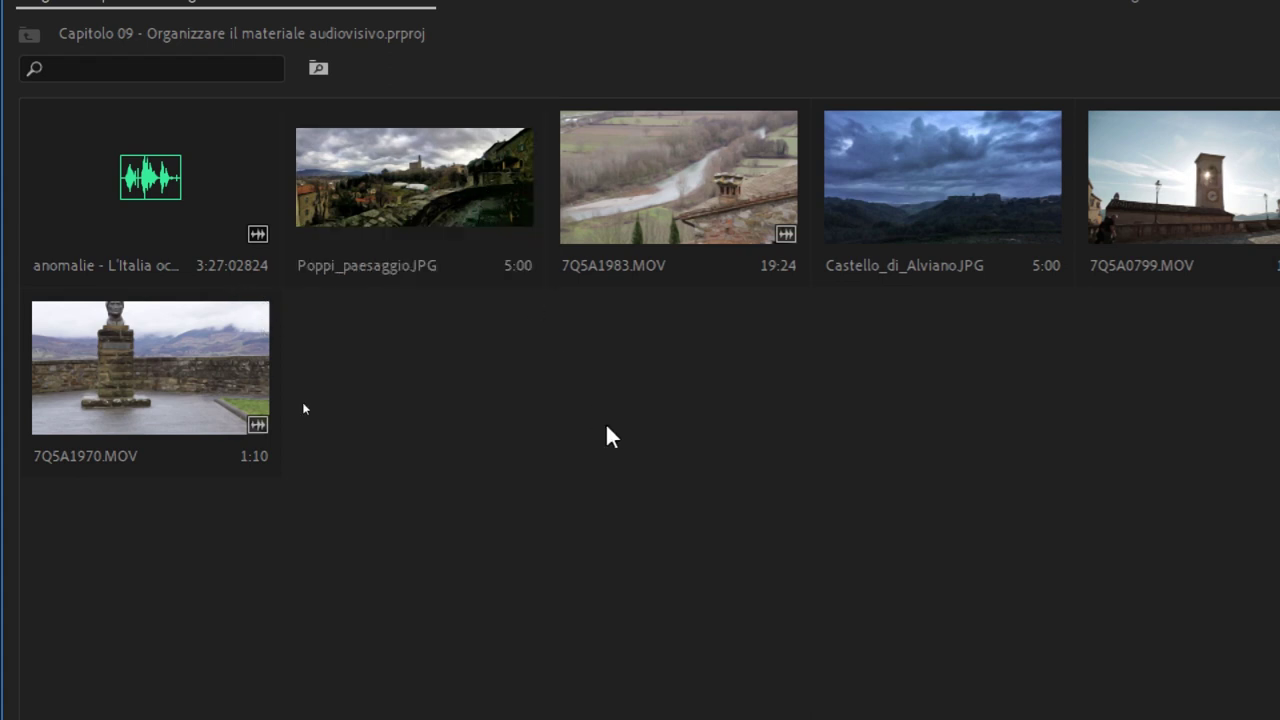
{"action": "left_click", "coordinate": [443, 181]}
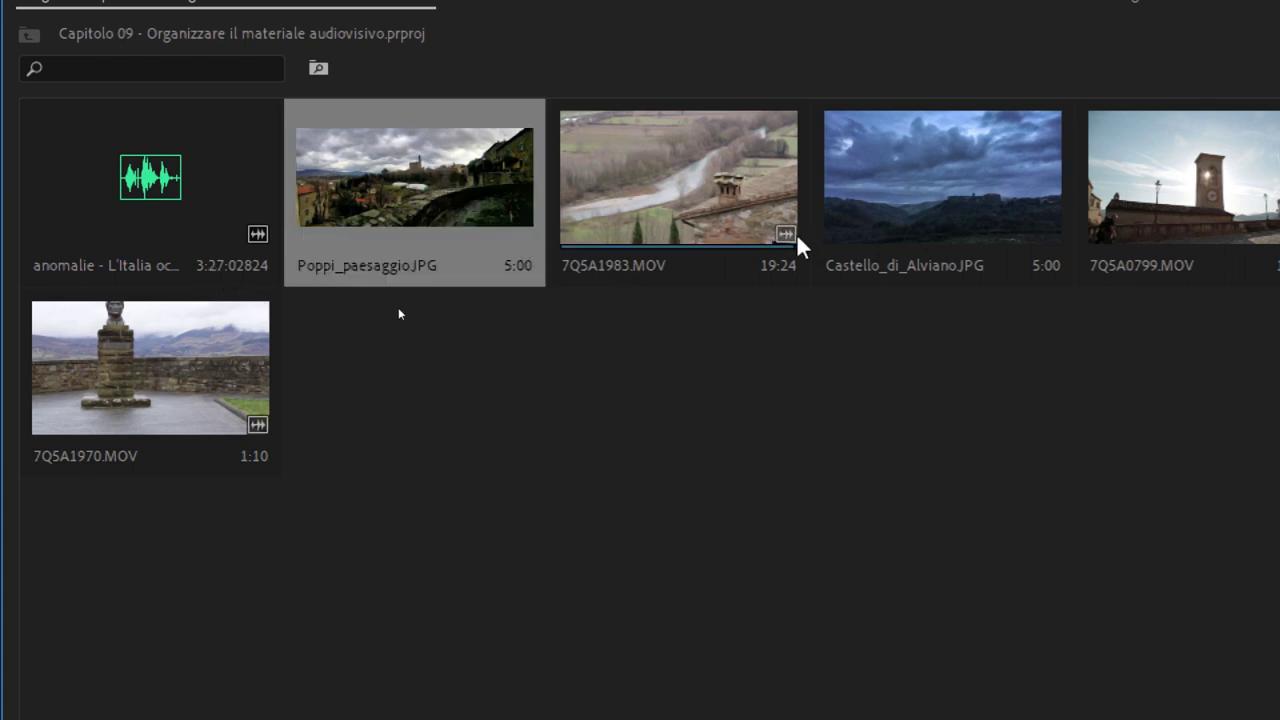
{"action": "mouse_move", "coordinate": [731, 284]}
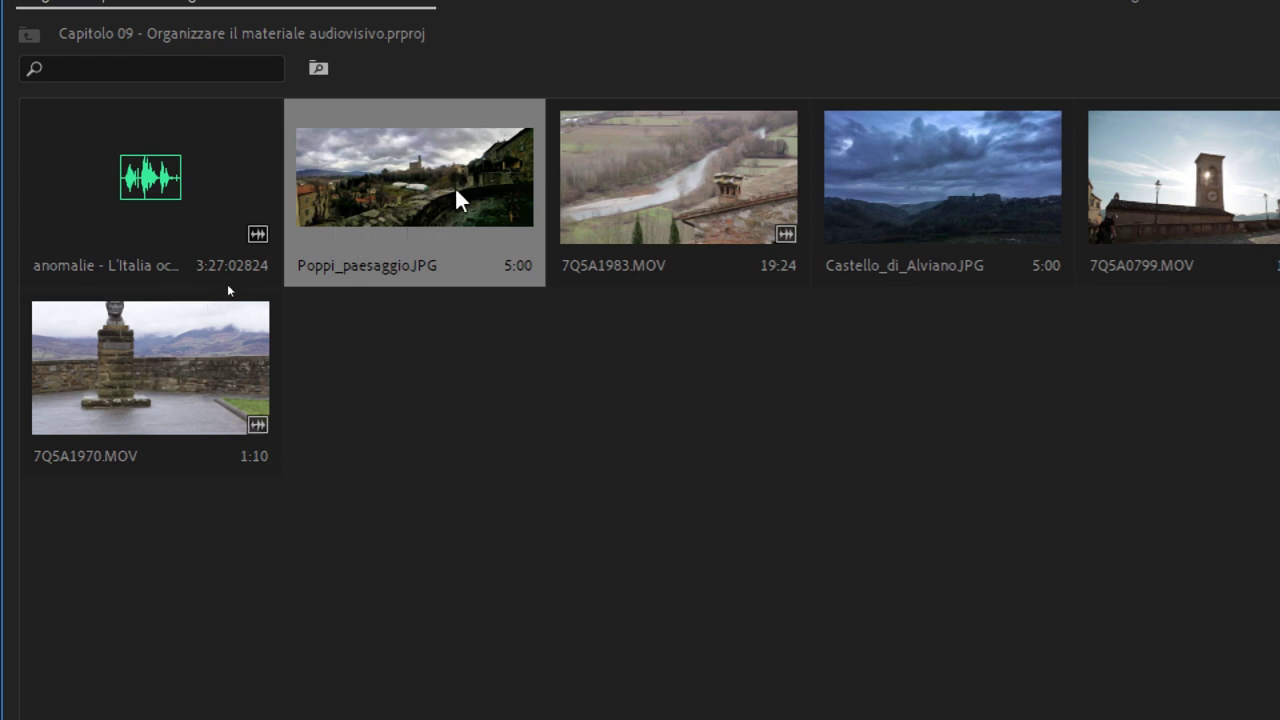
{"action": "left_click", "coordinate": [1022, 371]}
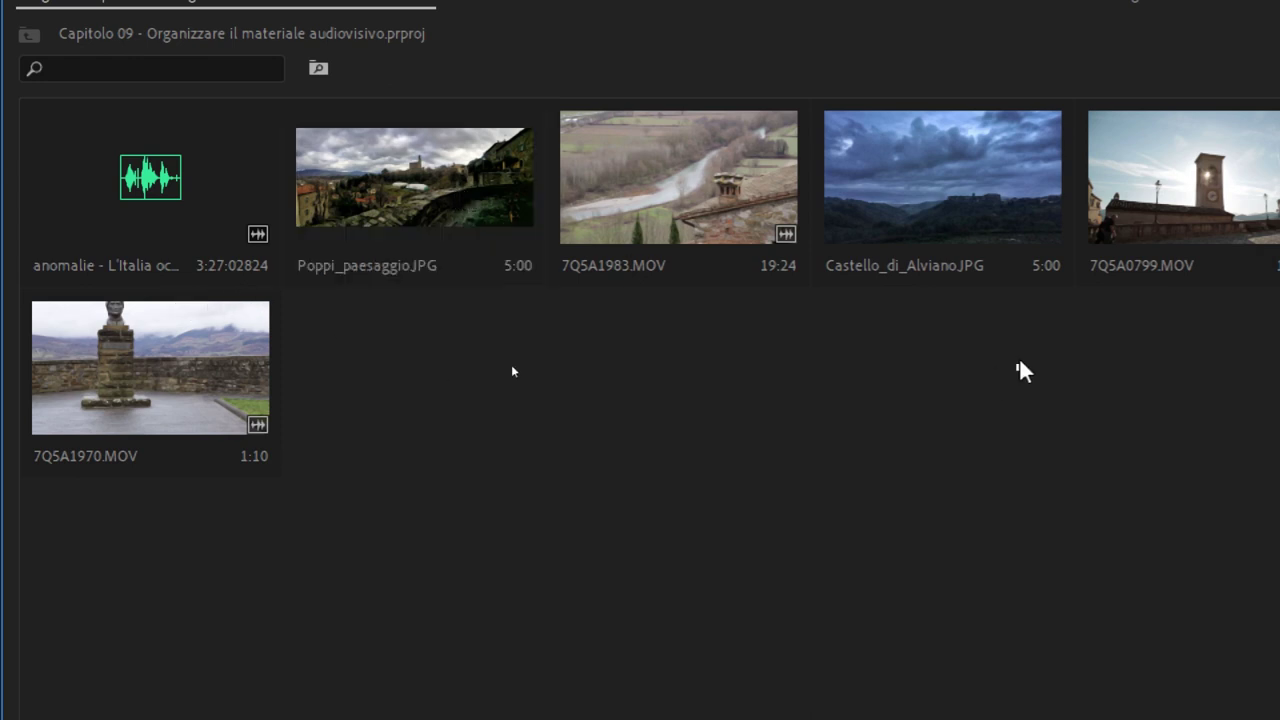
{"action": "left_click", "coordinate": [995, 188]}
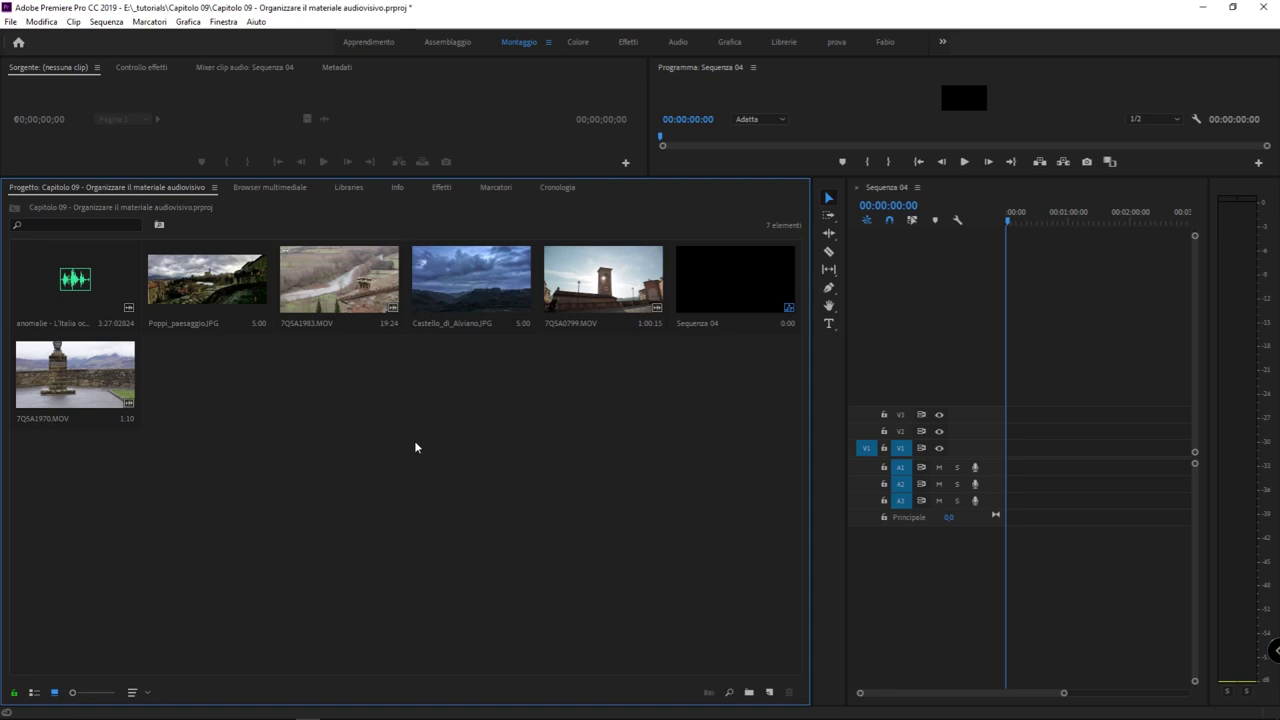
Step: Create a new bin from the Project panel's context menu, name it 'ciao', then deselect
{"action": "right_click", "coordinate": [423, 431]}
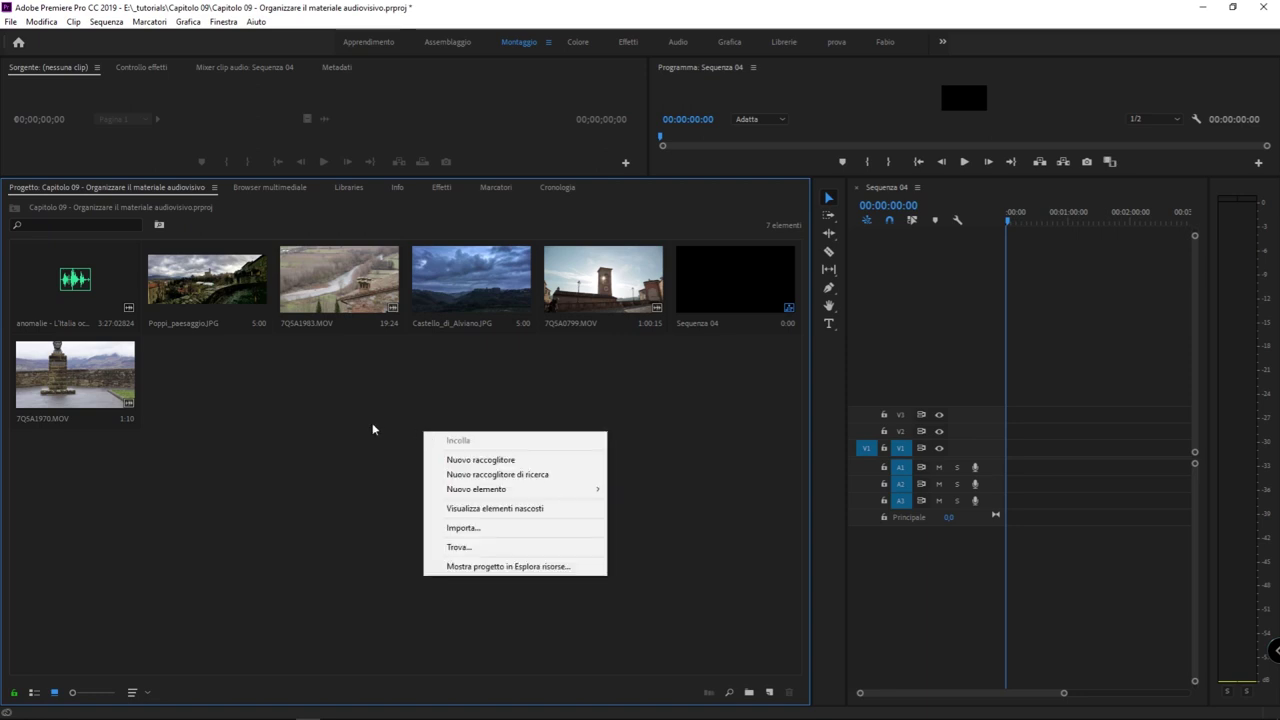
{"action": "left_click", "coordinate": [517, 462]}
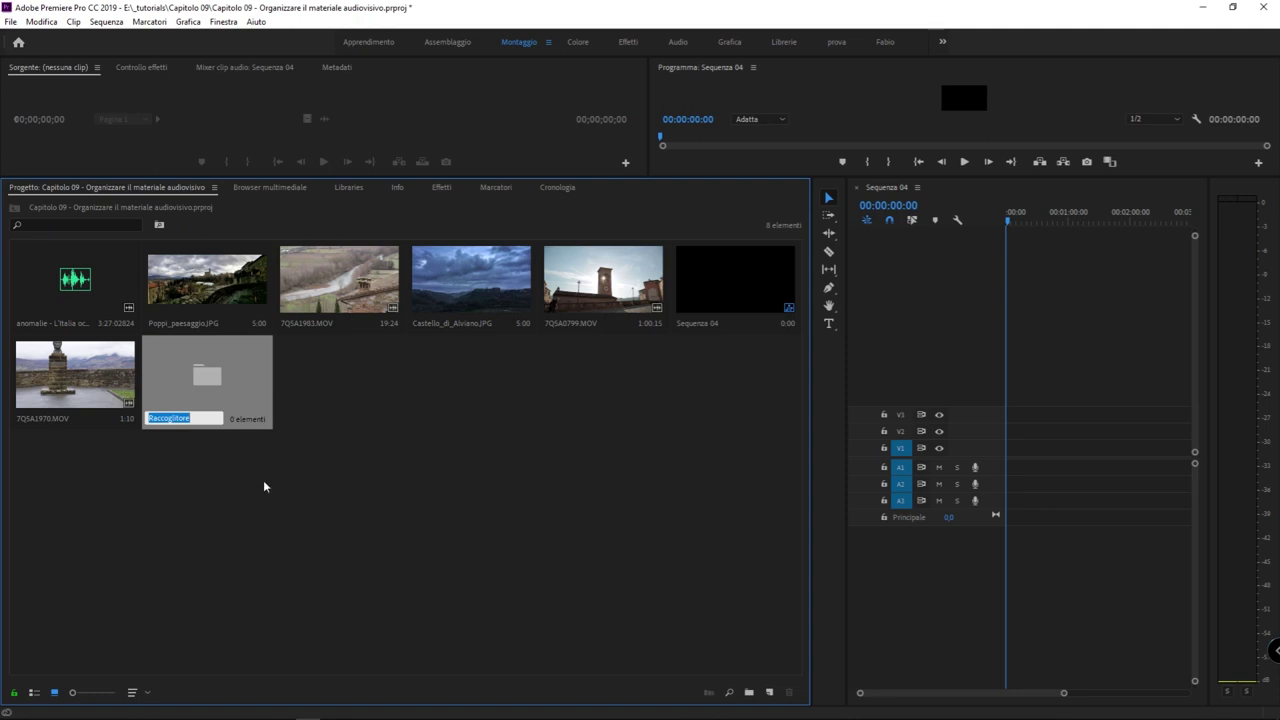
{"action": "type", "text": "ciao"}
{"action": "key", "text": "Tab"}
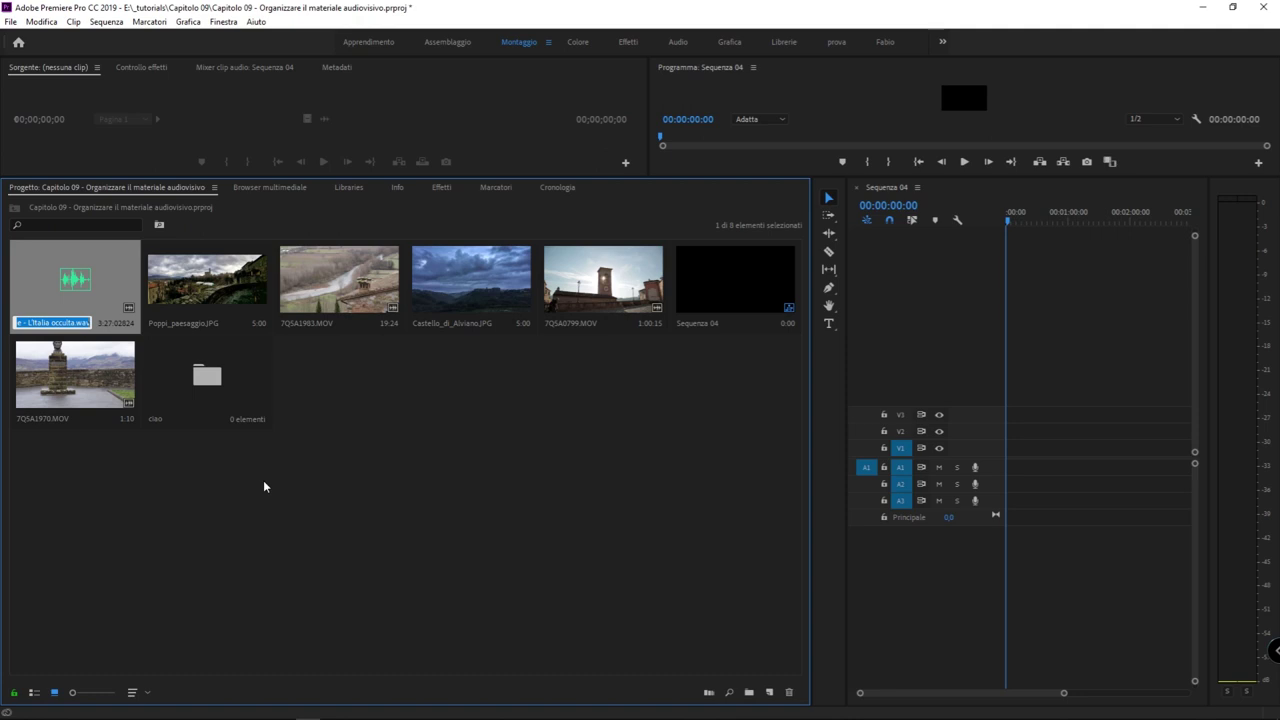
{"action": "left_click", "coordinate": [264, 481]}
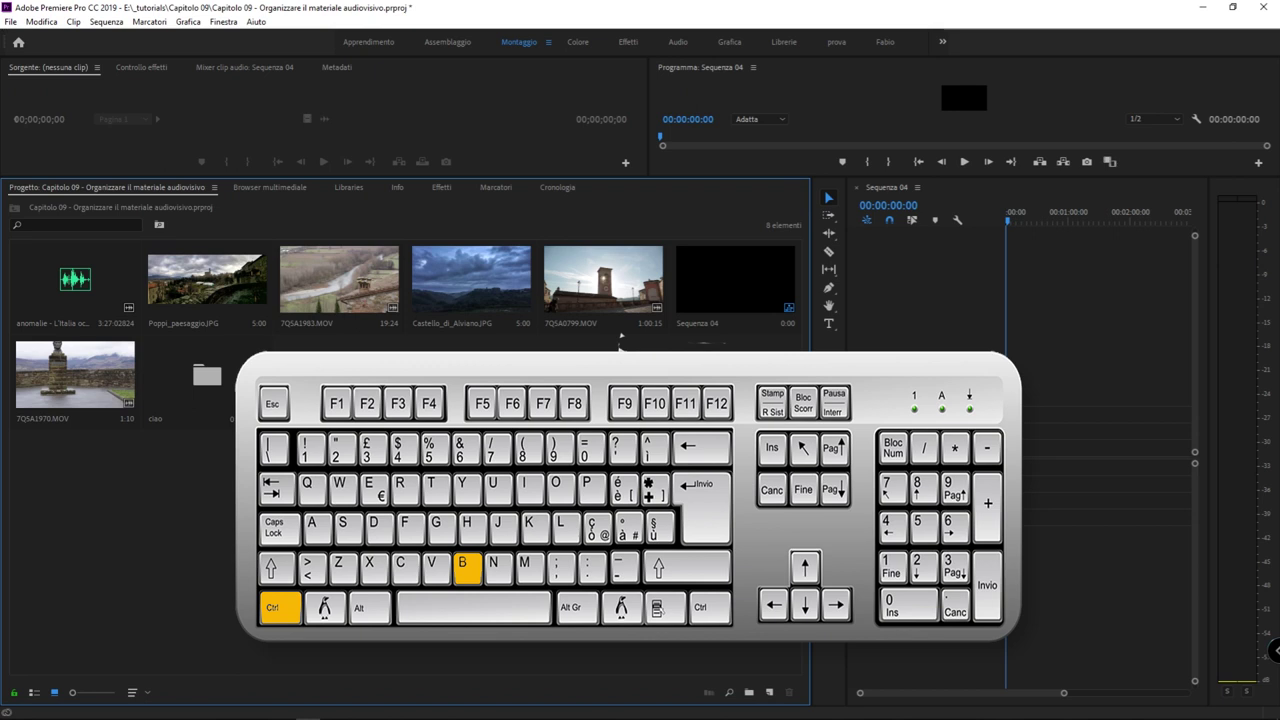
Step: Create a second bin with Ctrl+B, name it 'brutta', then deselect
{"action": "key", "text": "ctrl+b"}
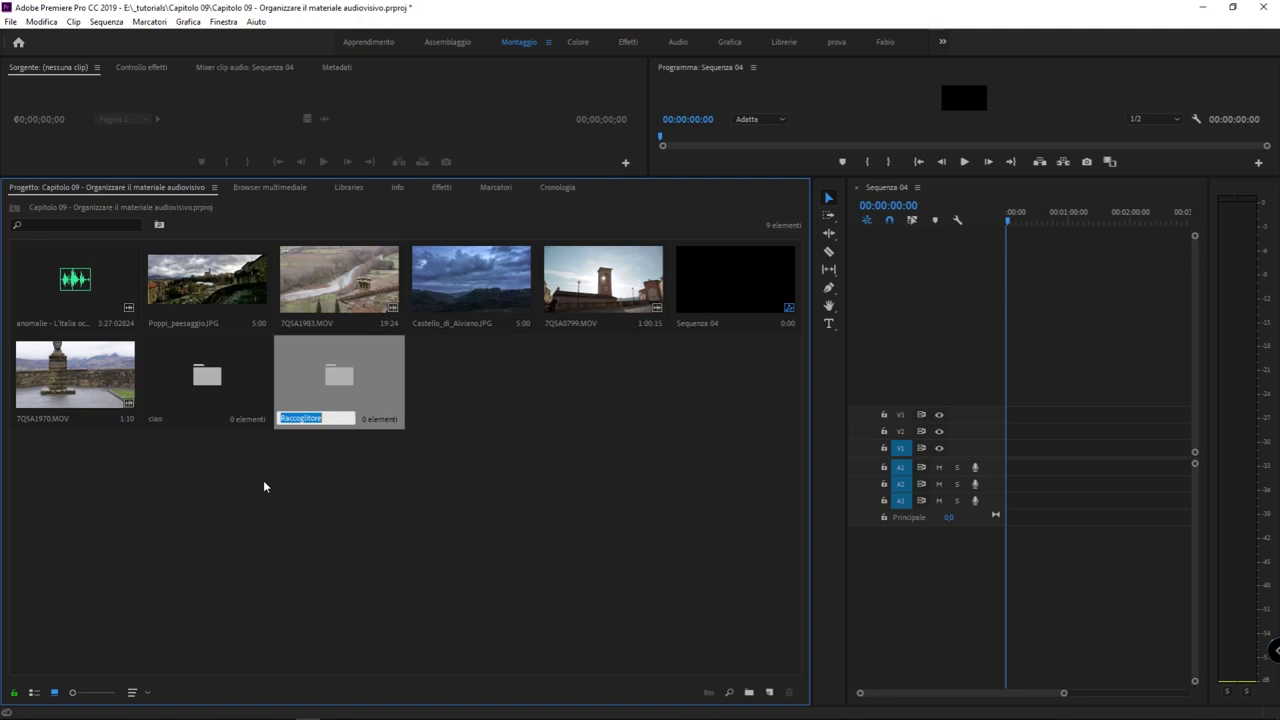
{"action": "type", "text": "brutta"}
{"action": "key", "text": "Tab"}
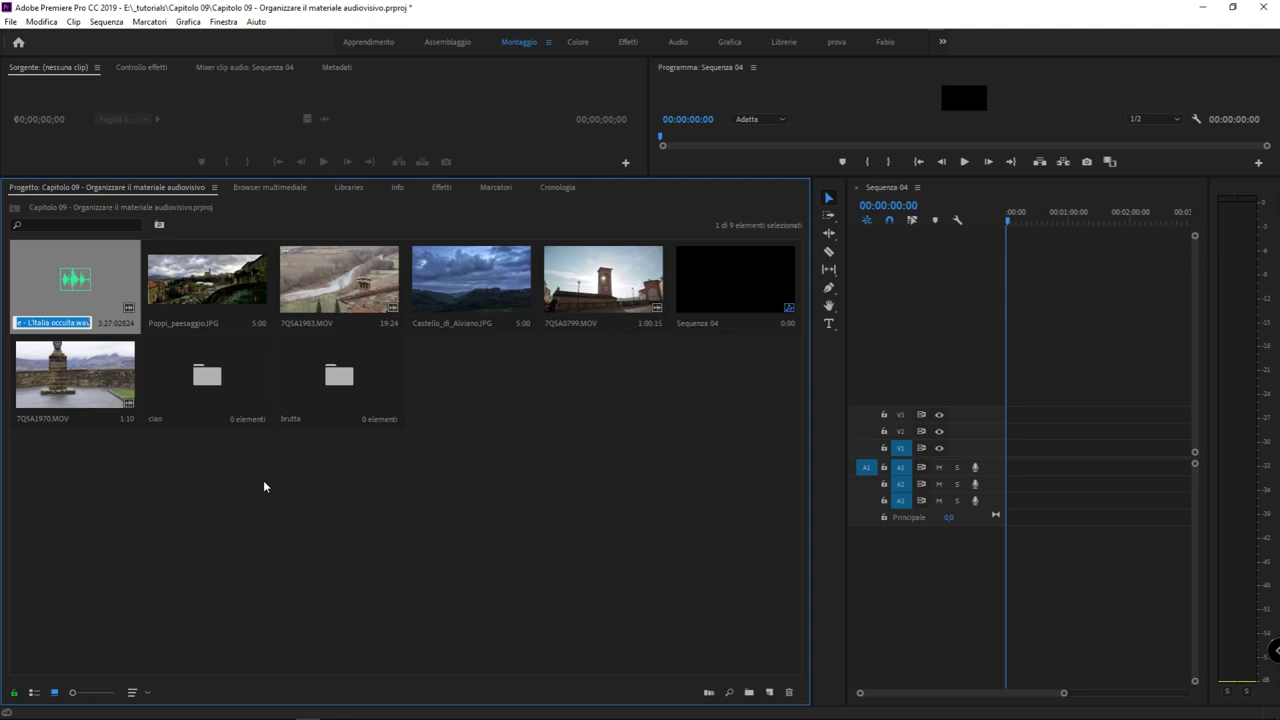
{"action": "left_click", "coordinate": [276, 453]}
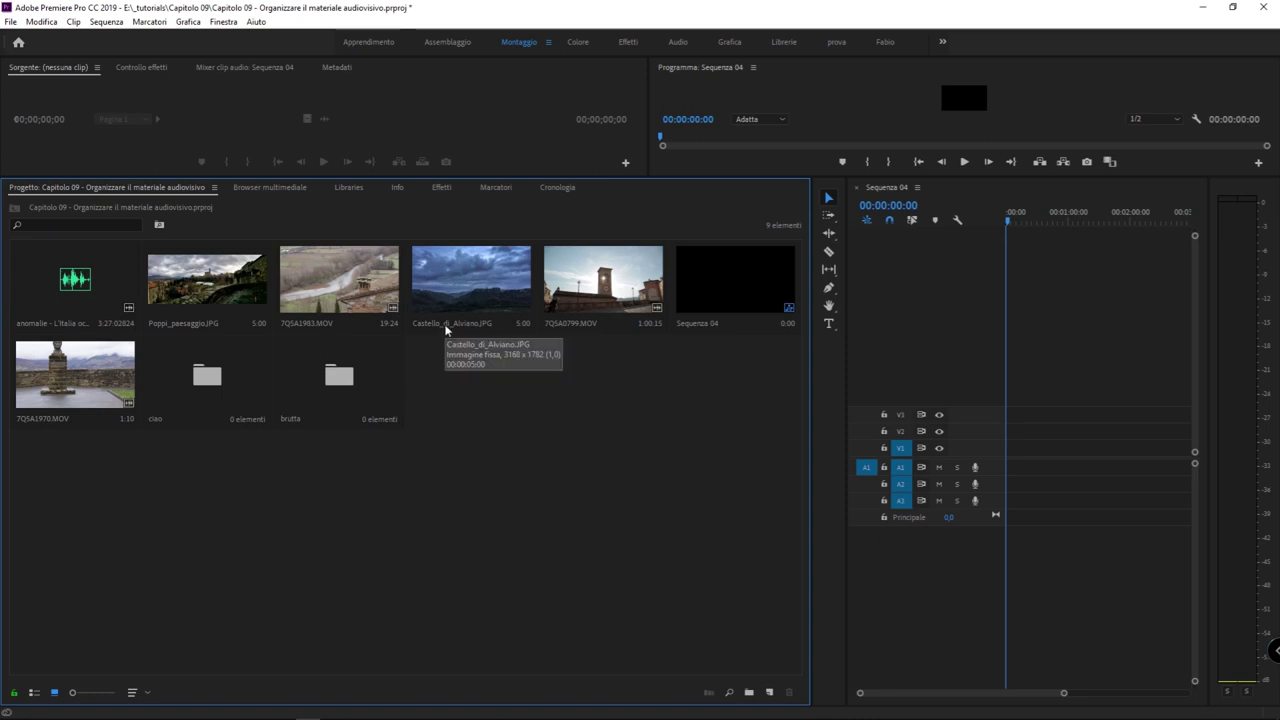
Step: Move 7Q5A0799.MOV into the brutta bin and reposition Castello_di_Alviano.JPG after it
{"action": "mouse_move", "coordinate": [557, 320]}
{"action": "left_mouse_down"}
{"action": "mouse_move", "coordinate": [334, 391]}
{"action": "mouse_move", "coordinate": [351, 382]}
{"action": "left_mouse_up"}
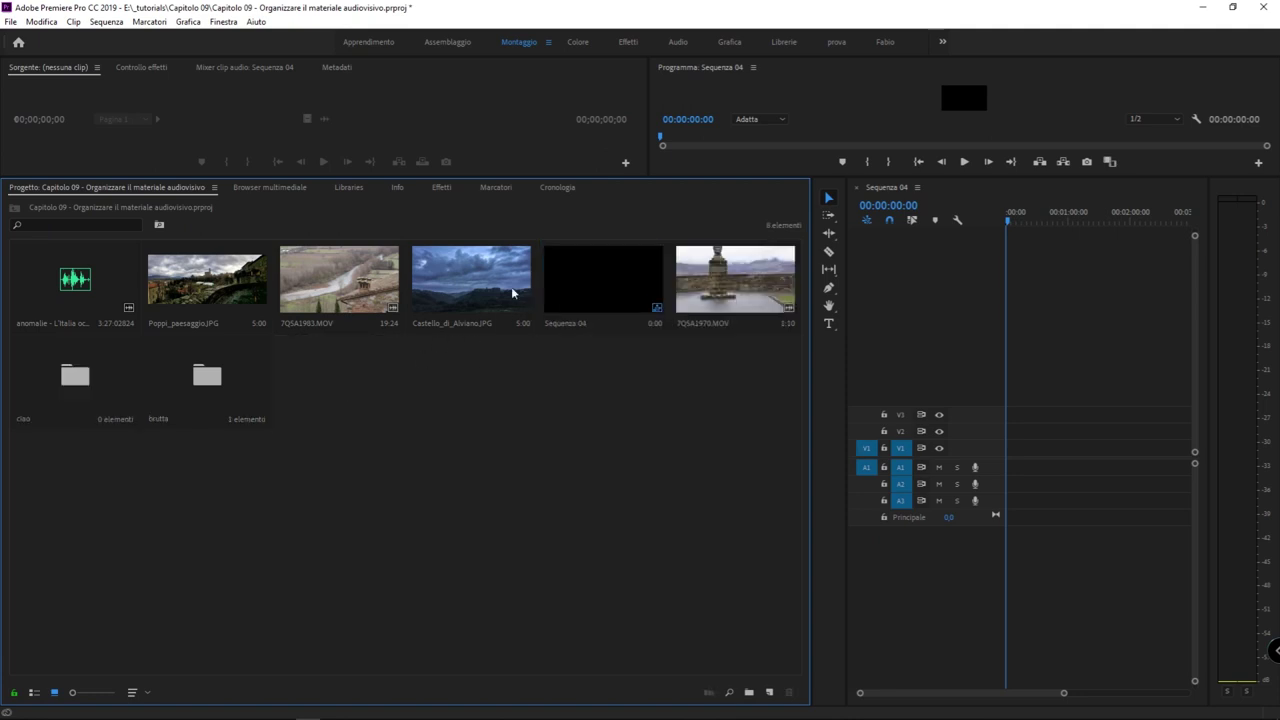
{"action": "left_click_drag", "start_coordinate": [511, 286], "coordinate": [587, 278]}
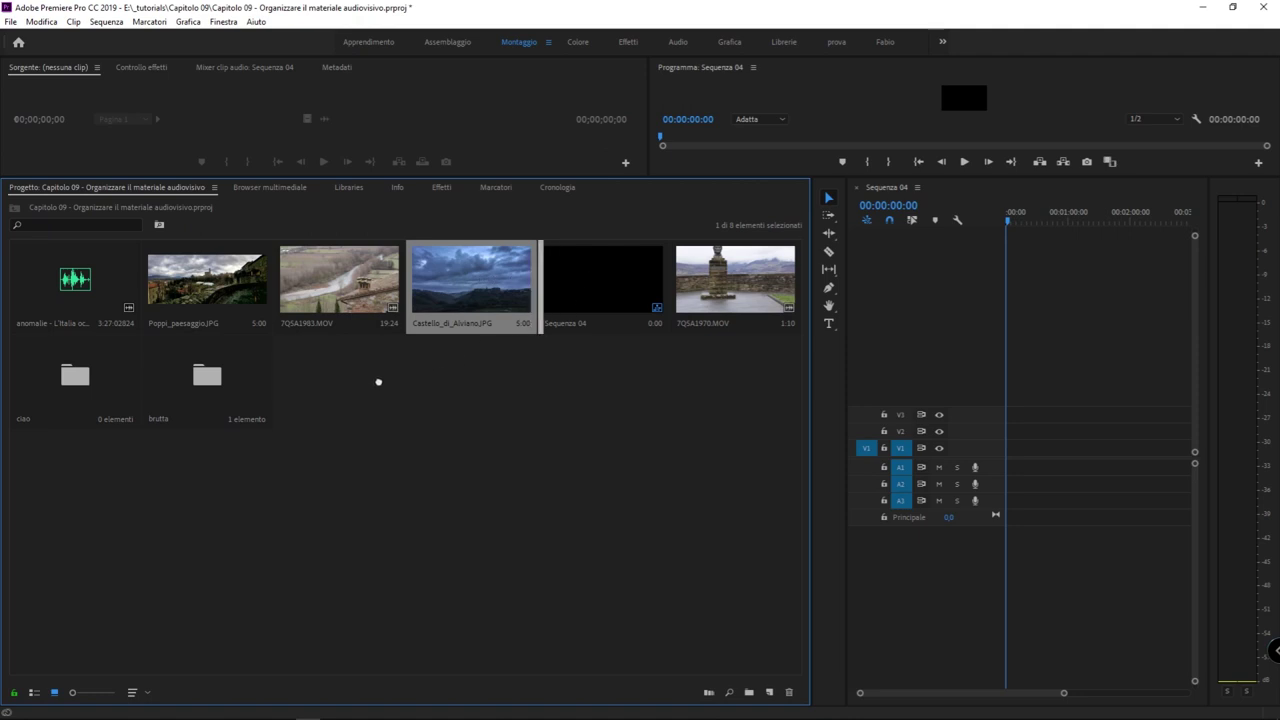
{"action": "left_click_drag", "start_coordinate": [436, 372], "coordinate": [233, 382]}
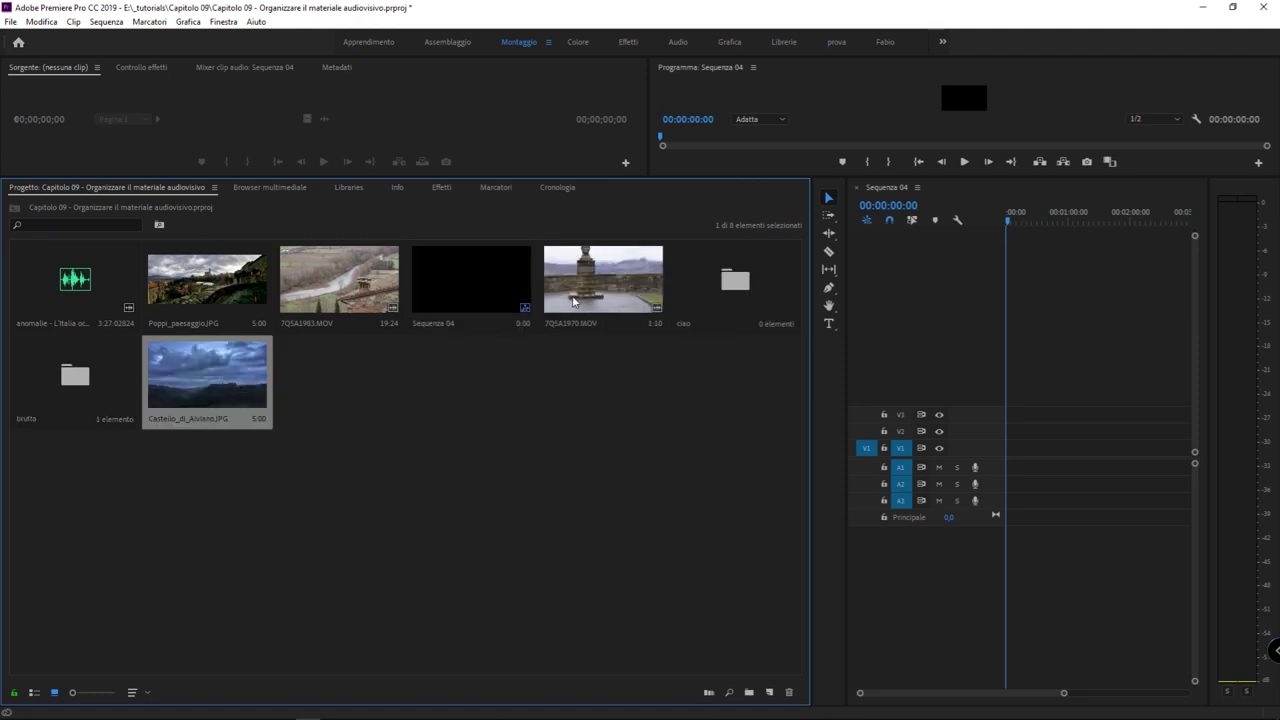
Step: File 7Q5A1983.MOV into brutta and Poppi_paesaggio.JPG into ciao, then clear the selection
{"action": "left_click", "coordinate": [300, 295]}
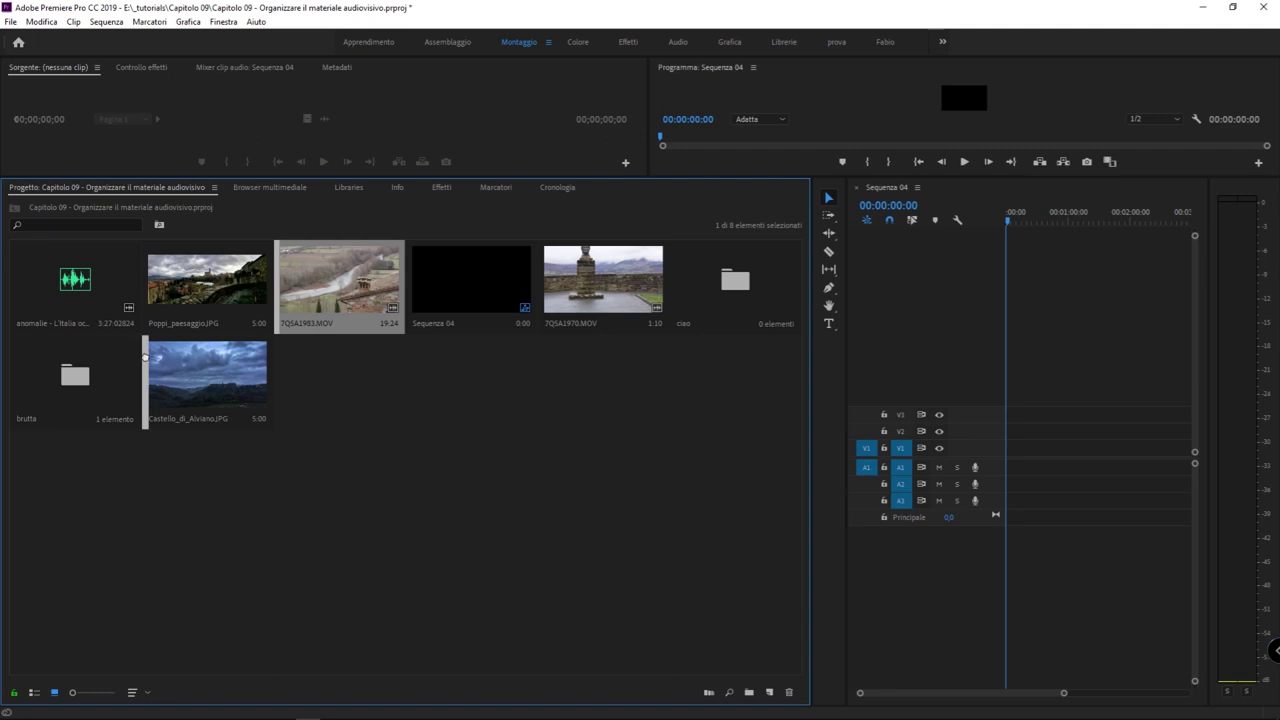
{"action": "left_click_drag", "start_coordinate": [297, 310], "coordinate": [75, 378]}
{"action": "left_click", "coordinate": [186, 290]}
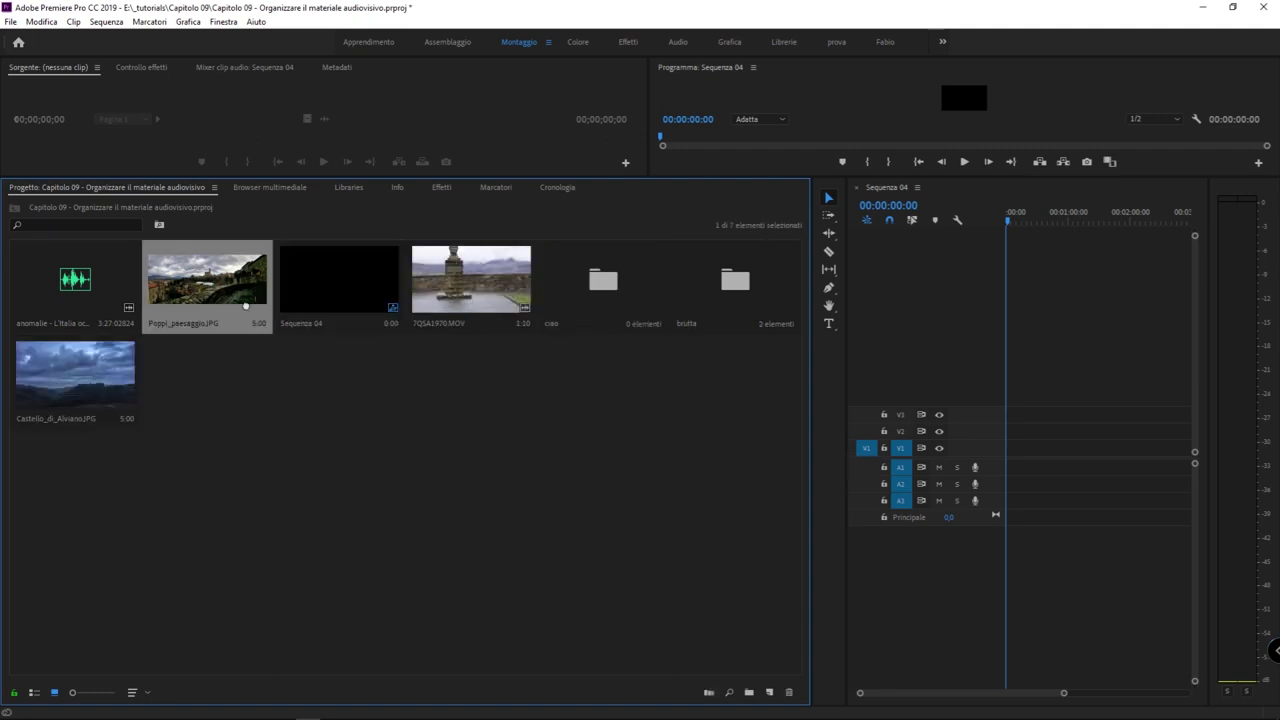
{"action": "left_click_drag", "start_coordinate": [186, 290], "coordinate": [600, 290]}
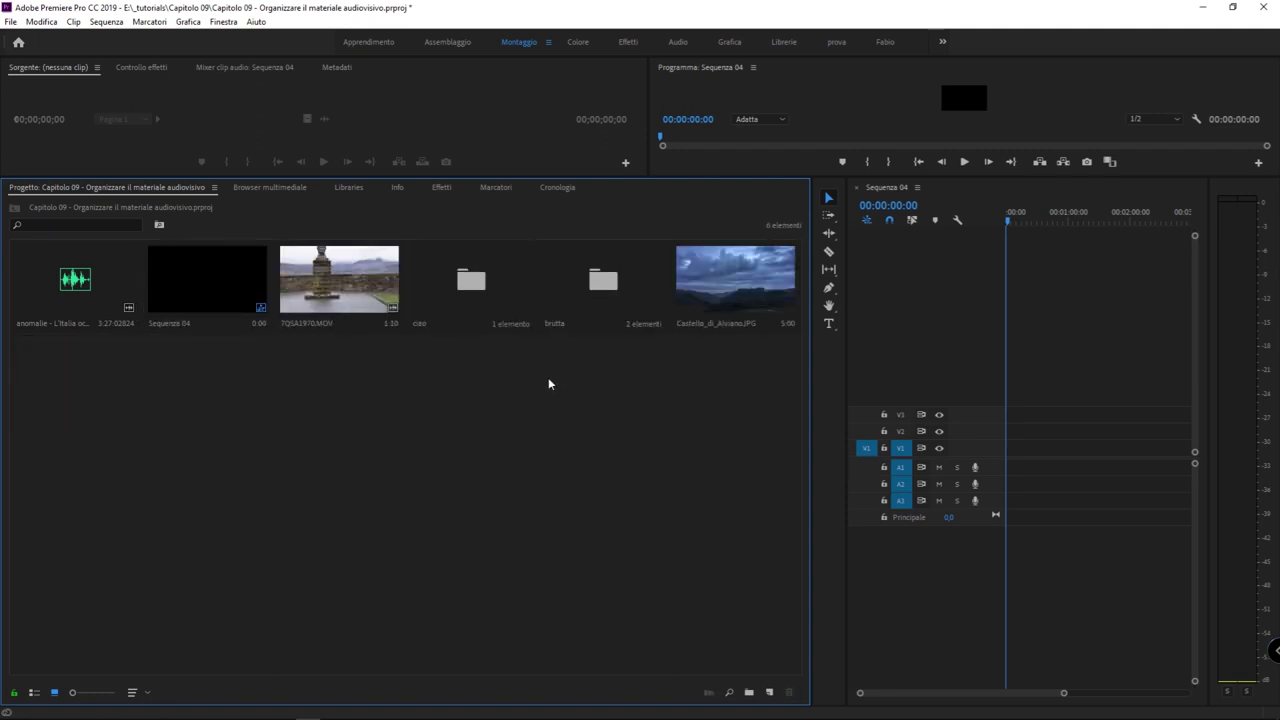
{"action": "left_click", "coordinate": [506, 310]}
{"action": "left_click", "coordinate": [575, 298]}
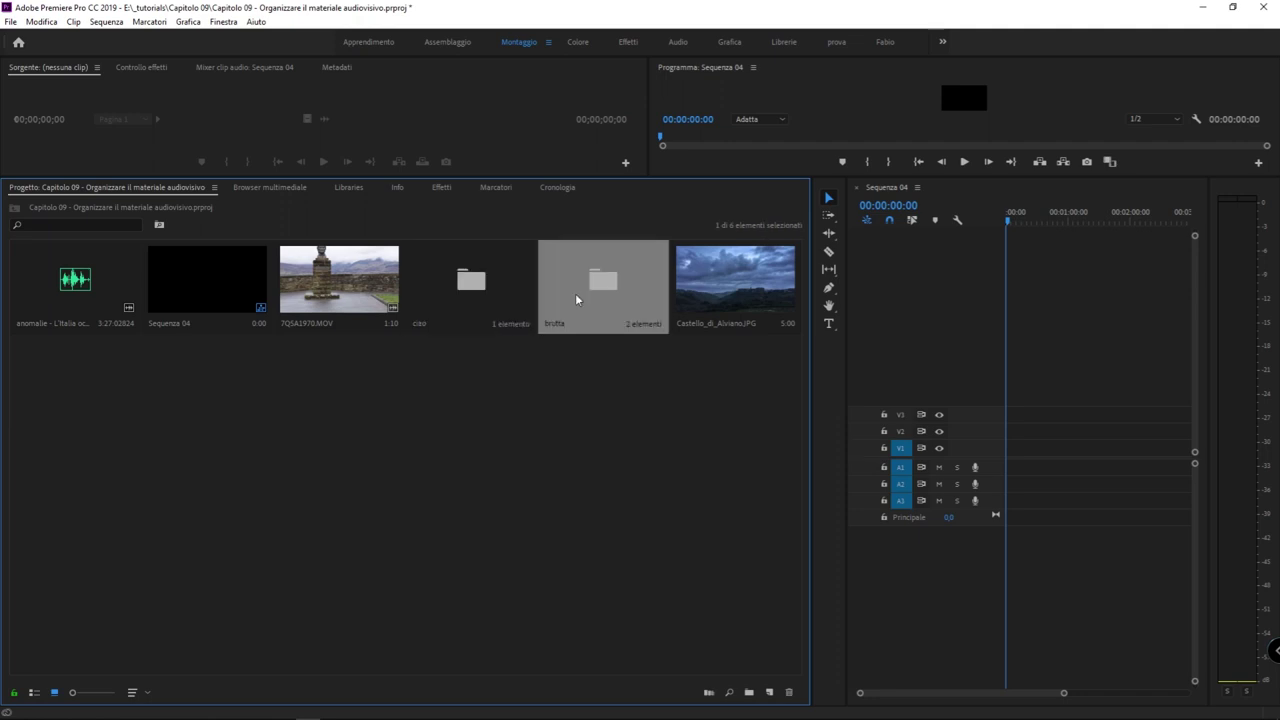
{"action": "left_click", "coordinate": [627, 366]}
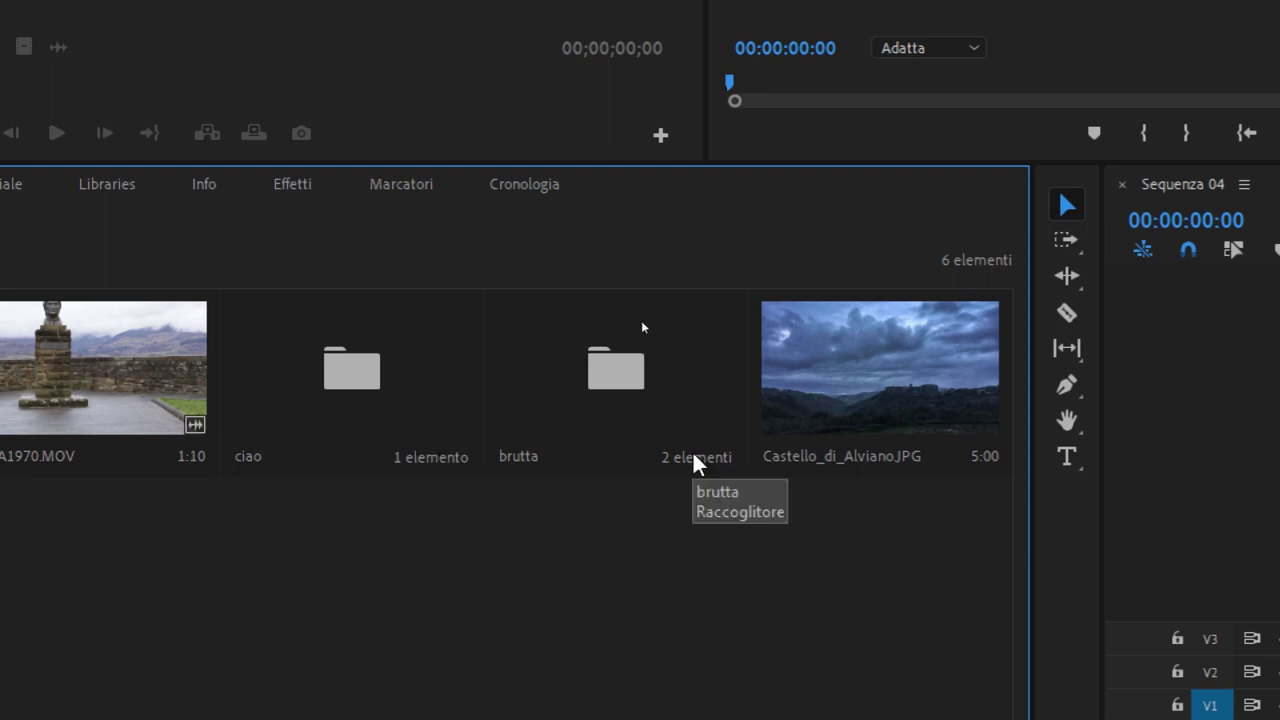
{"action": "left_click", "coordinate": [589, 372]}
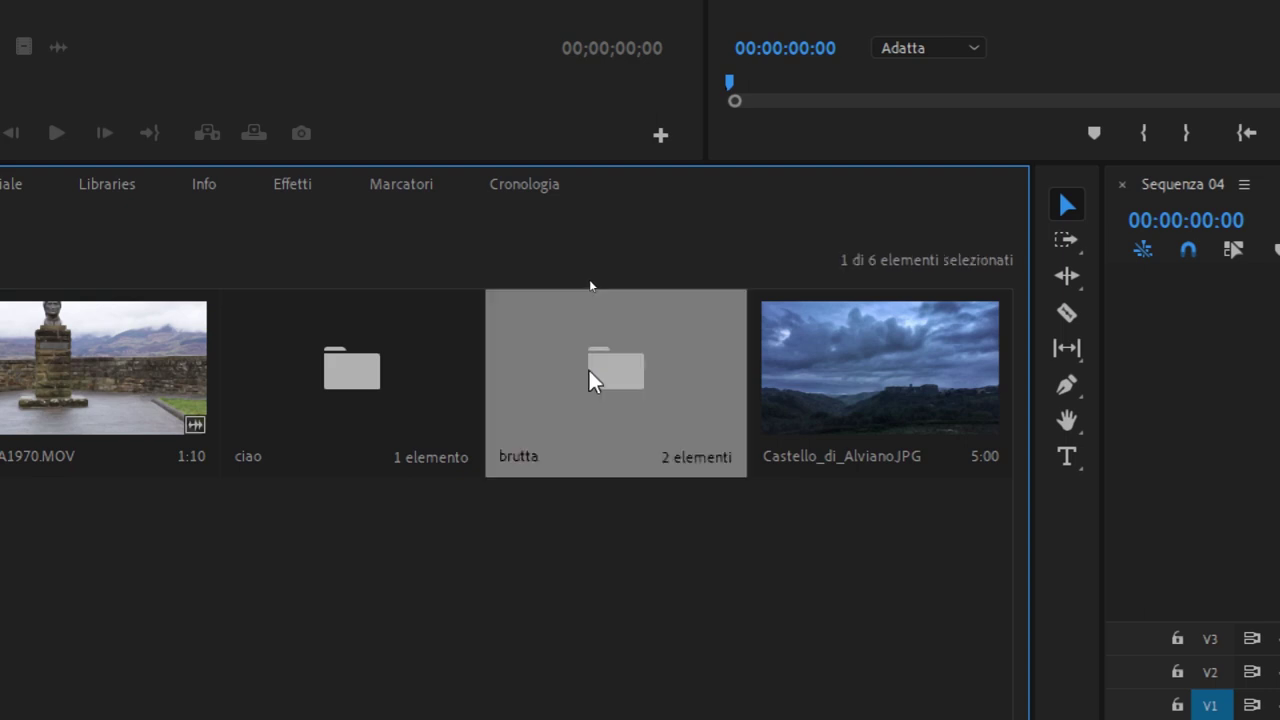
{"action": "left_click", "coordinate": [456, 460]}
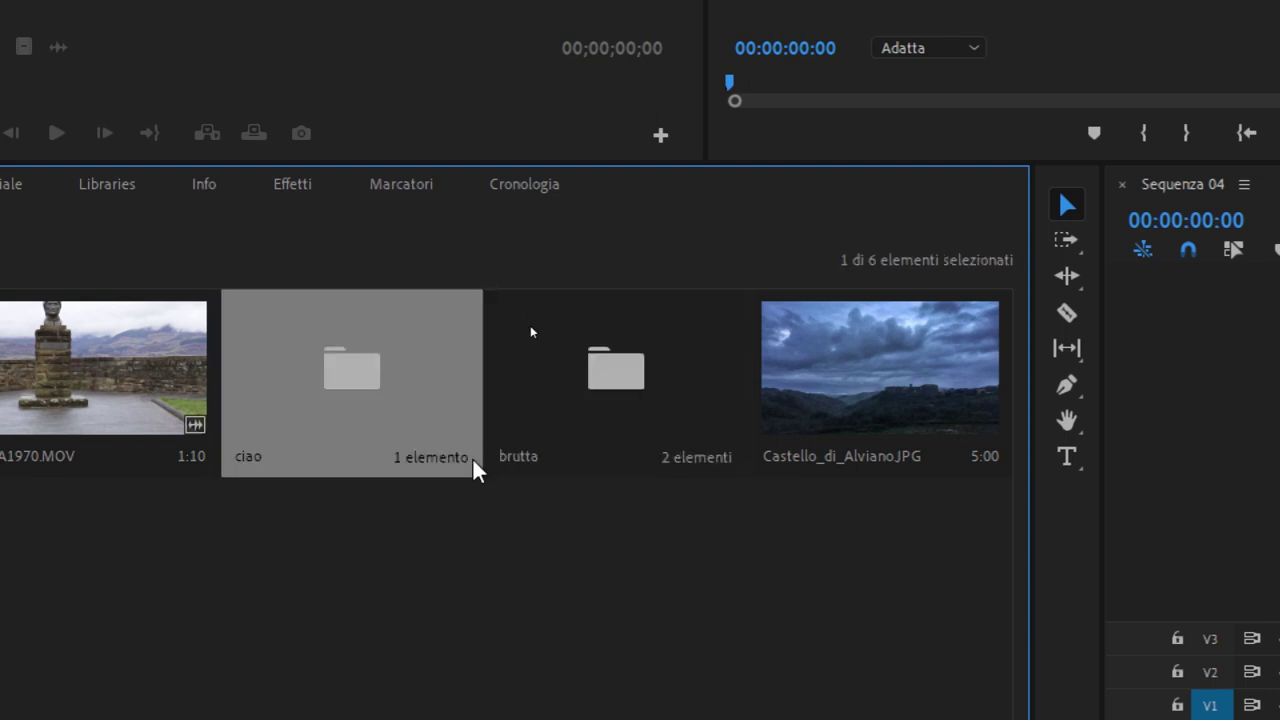
{"action": "left_click", "coordinate": [578, 635]}
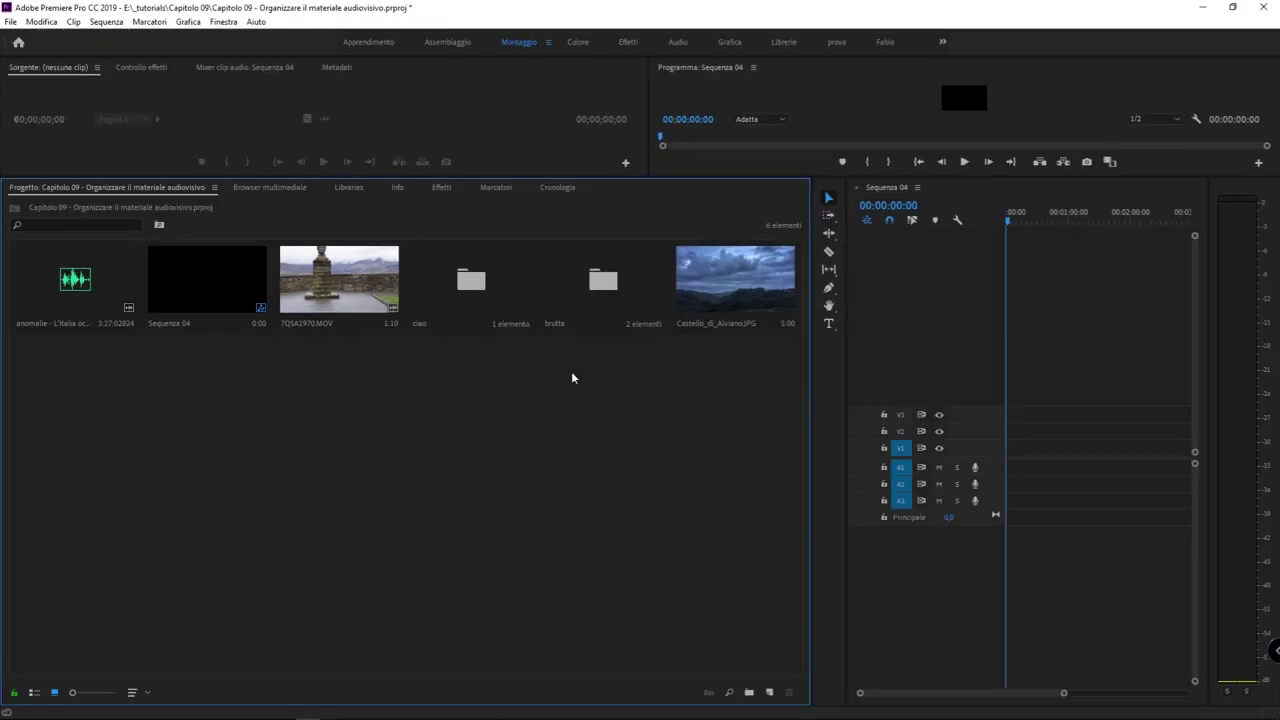
{"action": "left_click", "coordinate": [493, 287]}
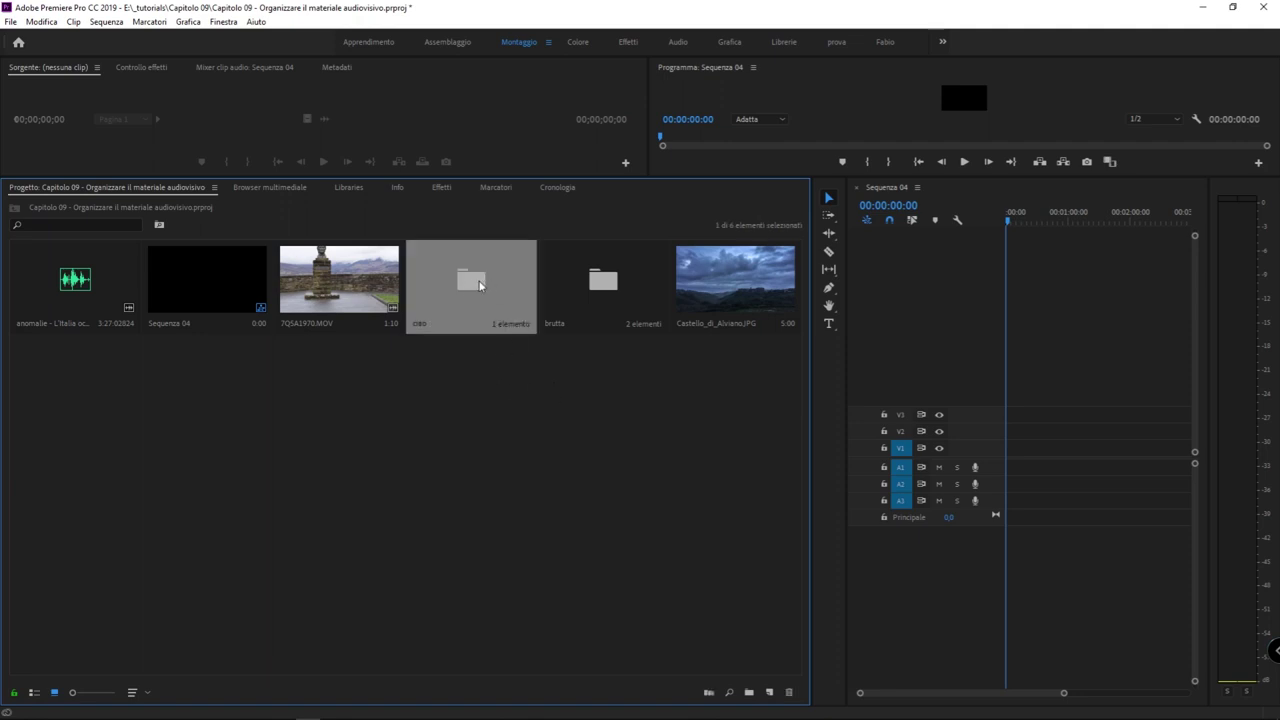
Step: Open the ciao bin to view Poppi_paesaggio.JPG, then return to the project's top level
{"action": "double_click", "coordinate": [467, 288]}
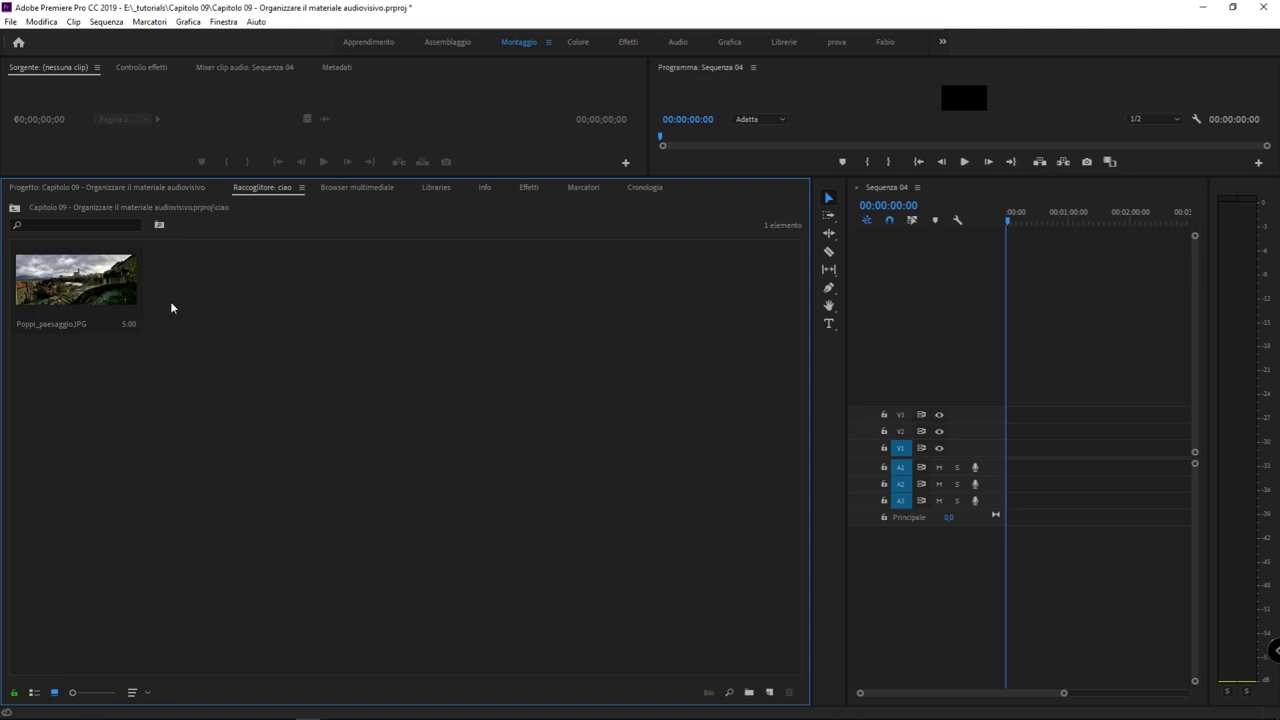
{"action": "left_click", "coordinate": [60, 286]}
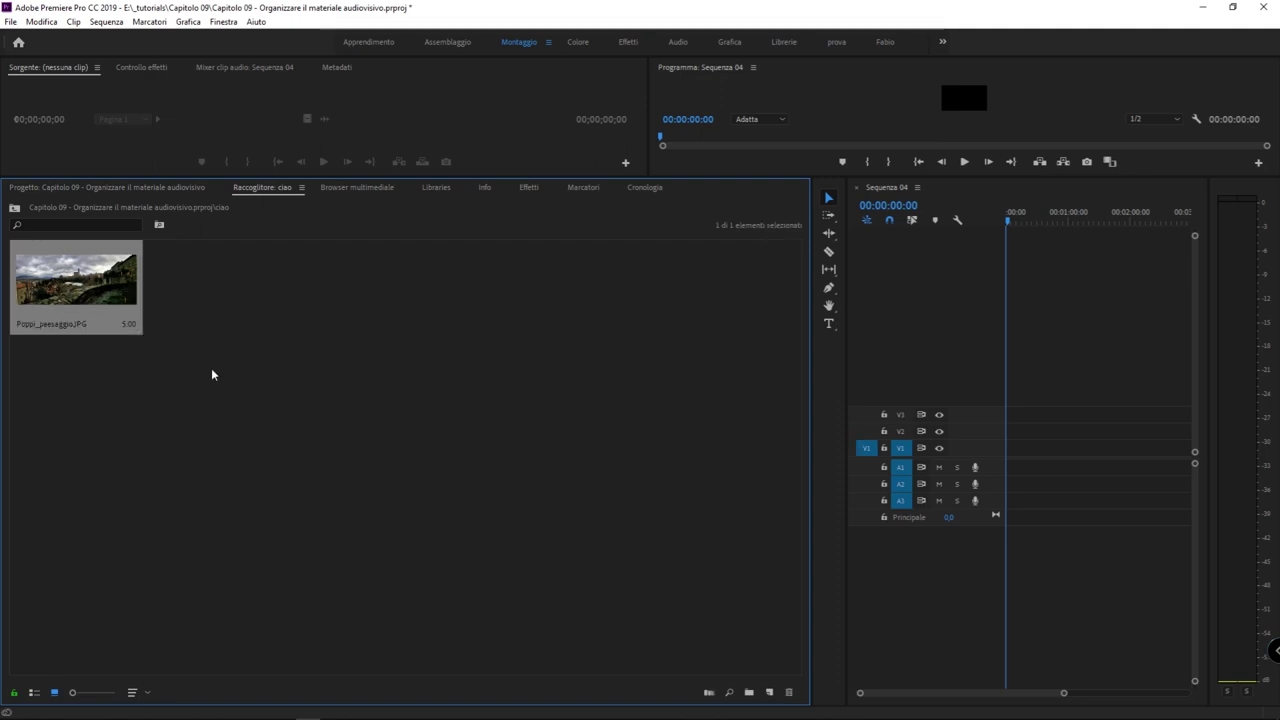
{"action": "left_click", "coordinate": [271, 393]}
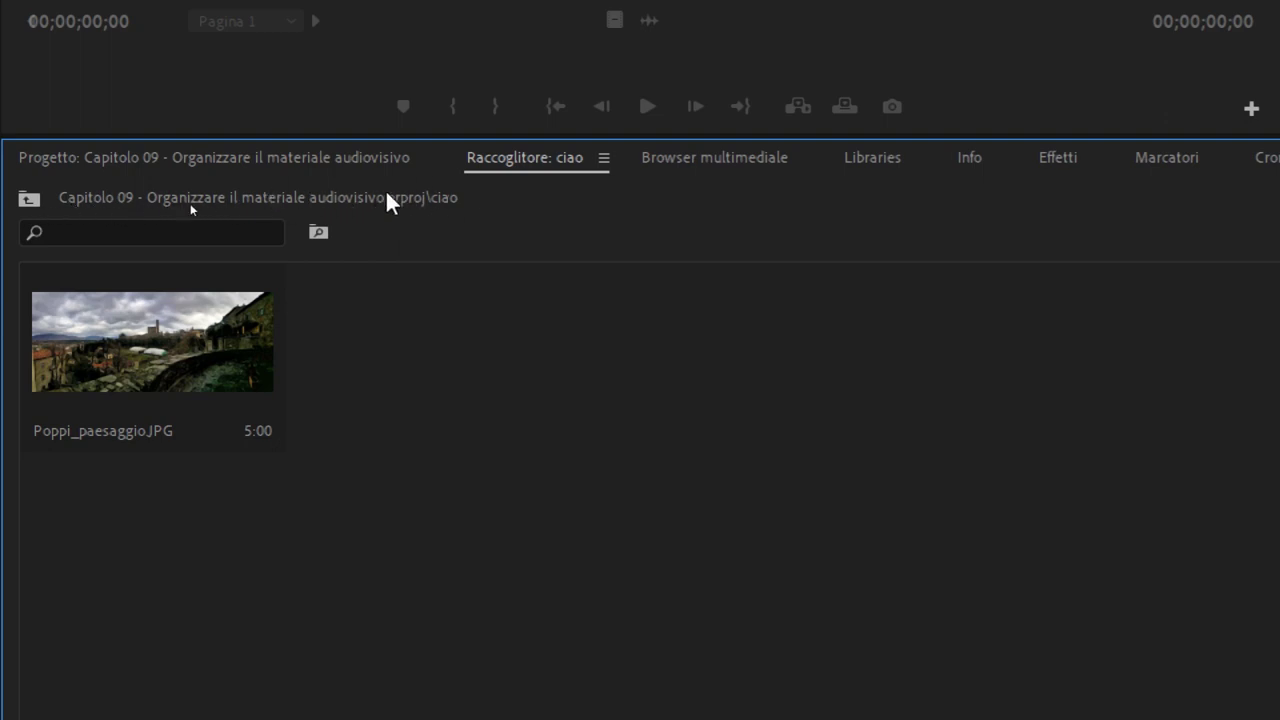
{"action": "left_click", "coordinate": [29, 200]}
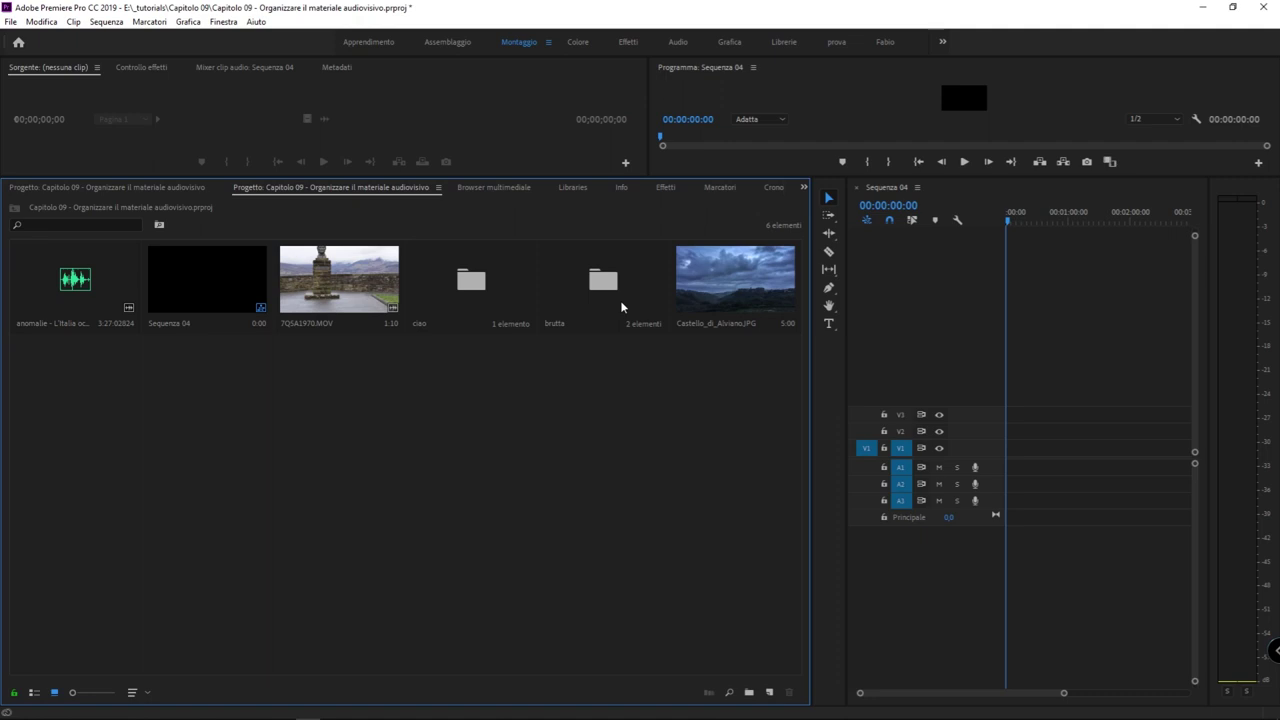
{"action": "left_click", "coordinate": [598, 310]}
{"action": "left_click", "coordinate": [485, 296]}
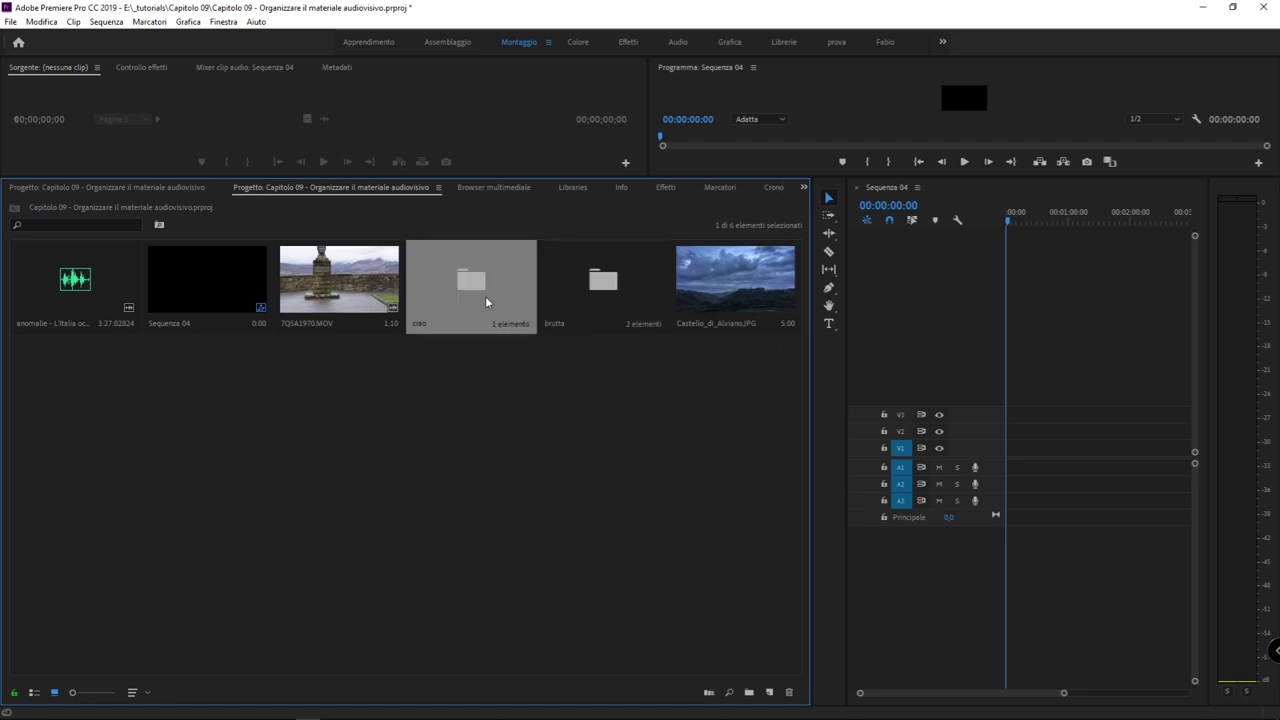
{"action": "left_click", "coordinate": [358, 288]}
{"action": "left_click", "coordinate": [107, 285]}
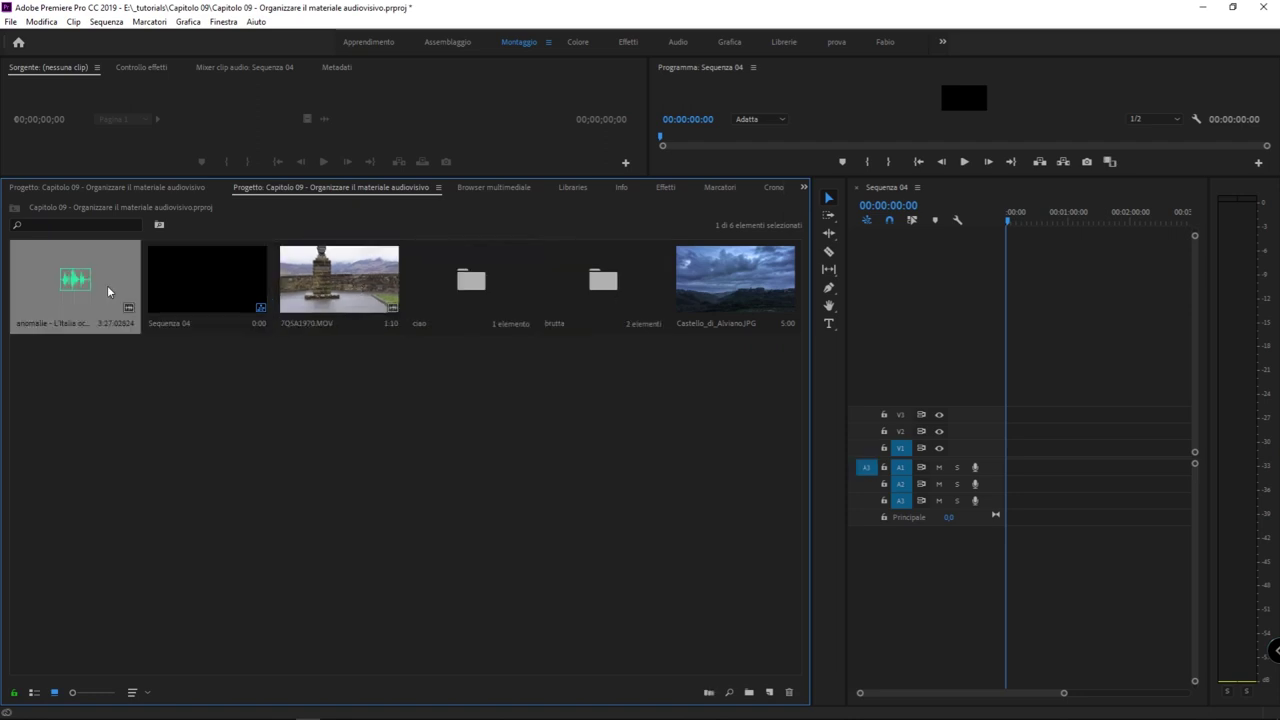
{"action": "left_click", "coordinate": [340, 285]}
{"action": "left_click", "coordinate": [451, 280]}
{"action": "left_click", "coordinate": [601, 279]}
{"action": "left_click", "coordinate": [710, 275]}
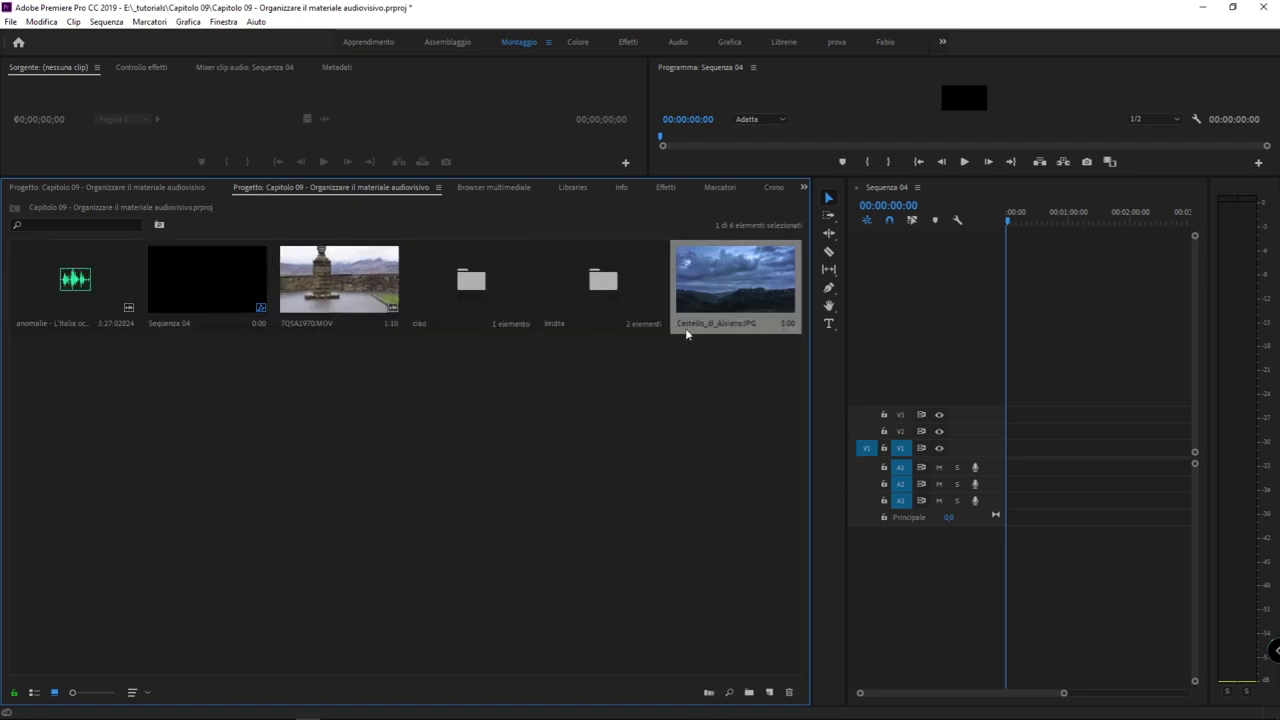
{"action": "left_click", "coordinate": [602, 395]}
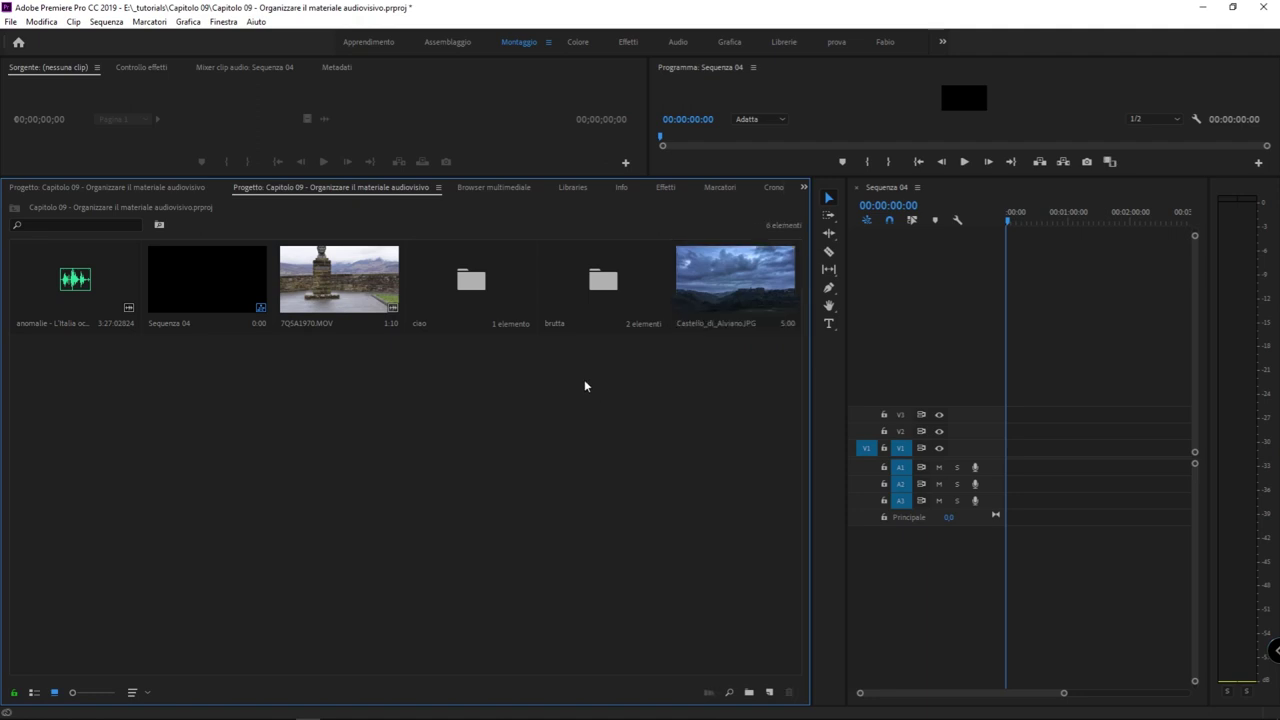
{"action": "left_click", "coordinate": [358, 290]}
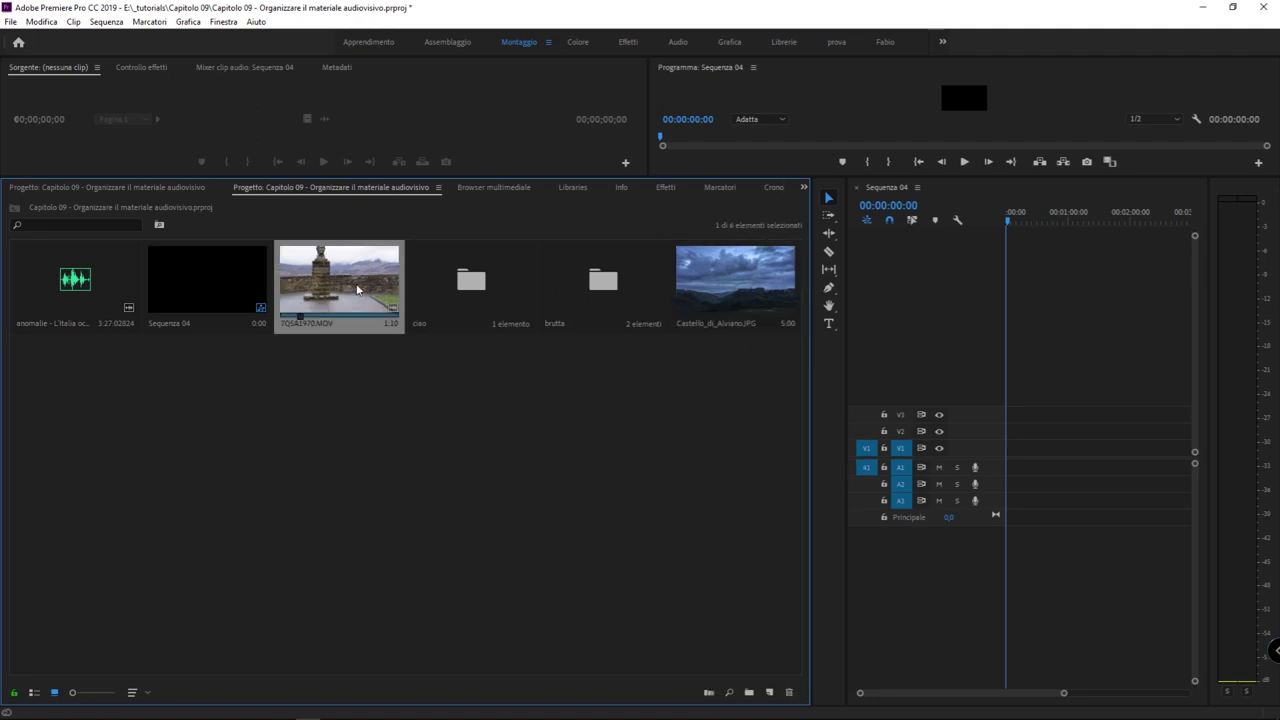
{"action": "left_click", "coordinate": [473, 294]}
{"action": "left_click", "coordinate": [605, 288]}
{"action": "left_click", "coordinate": [708, 289]}
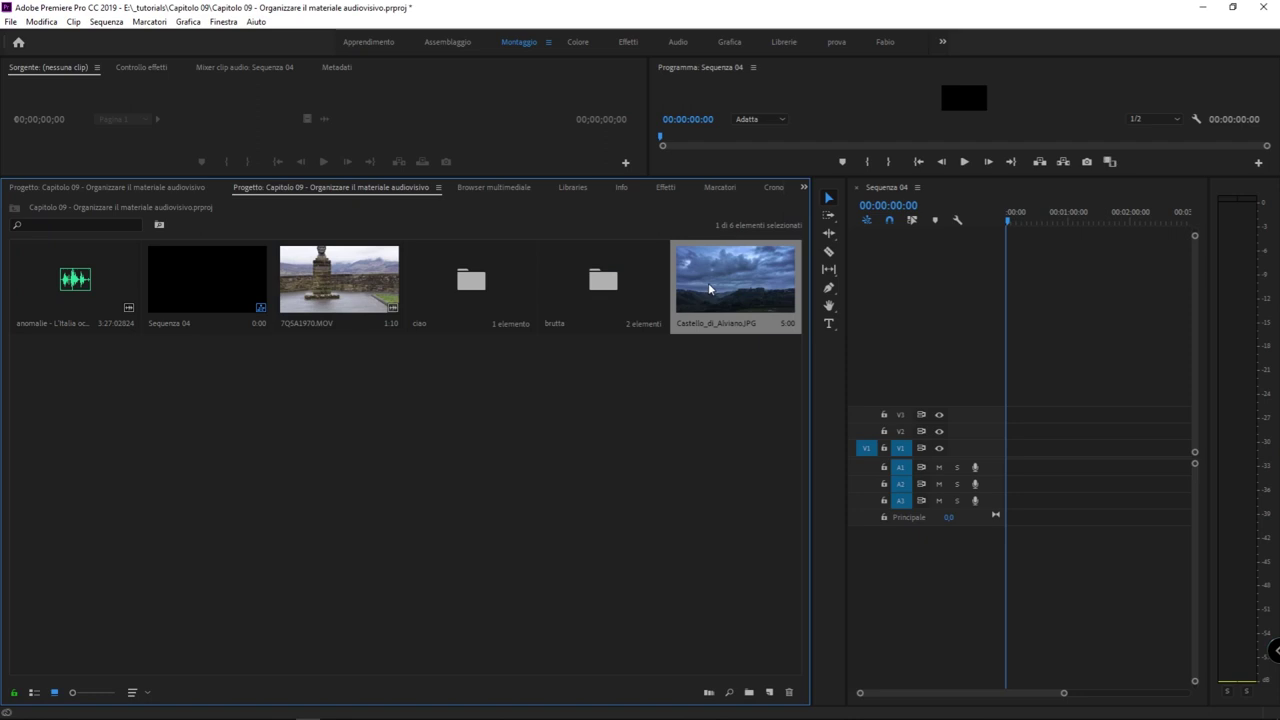
{"action": "left_click", "coordinate": [560, 378]}
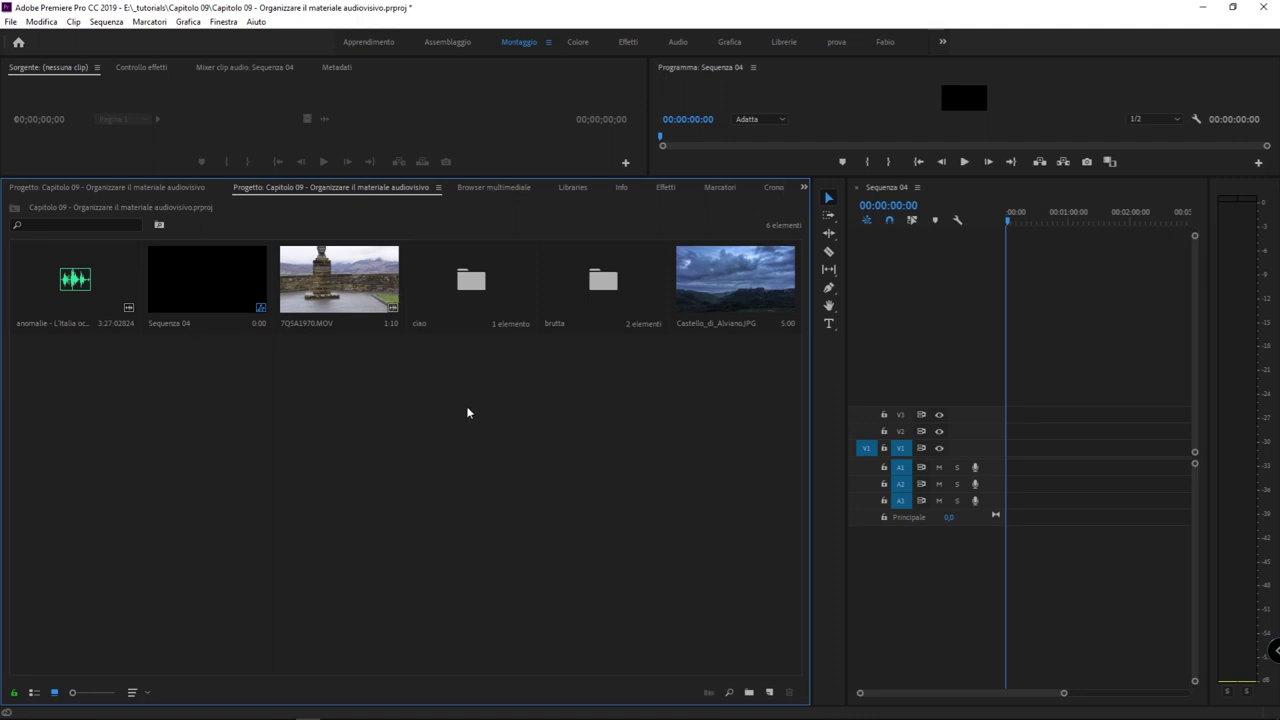
Step: Open the brutta bin and cut out both clips, 7Q5A1983.MOV and 7Q5A0799.MOV
{"action": "double_click", "coordinate": [559, 300]}
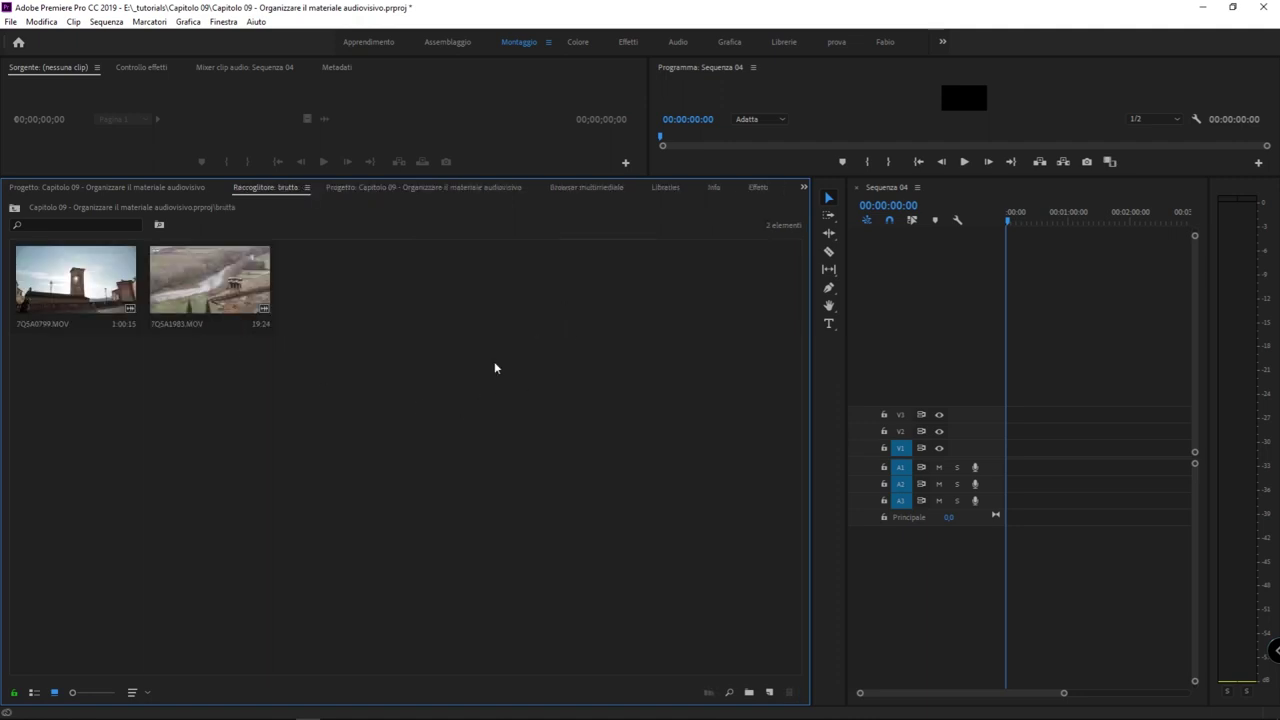
{"action": "left_click_drag", "start_coordinate": [478, 360], "coordinate": [12, 242]}
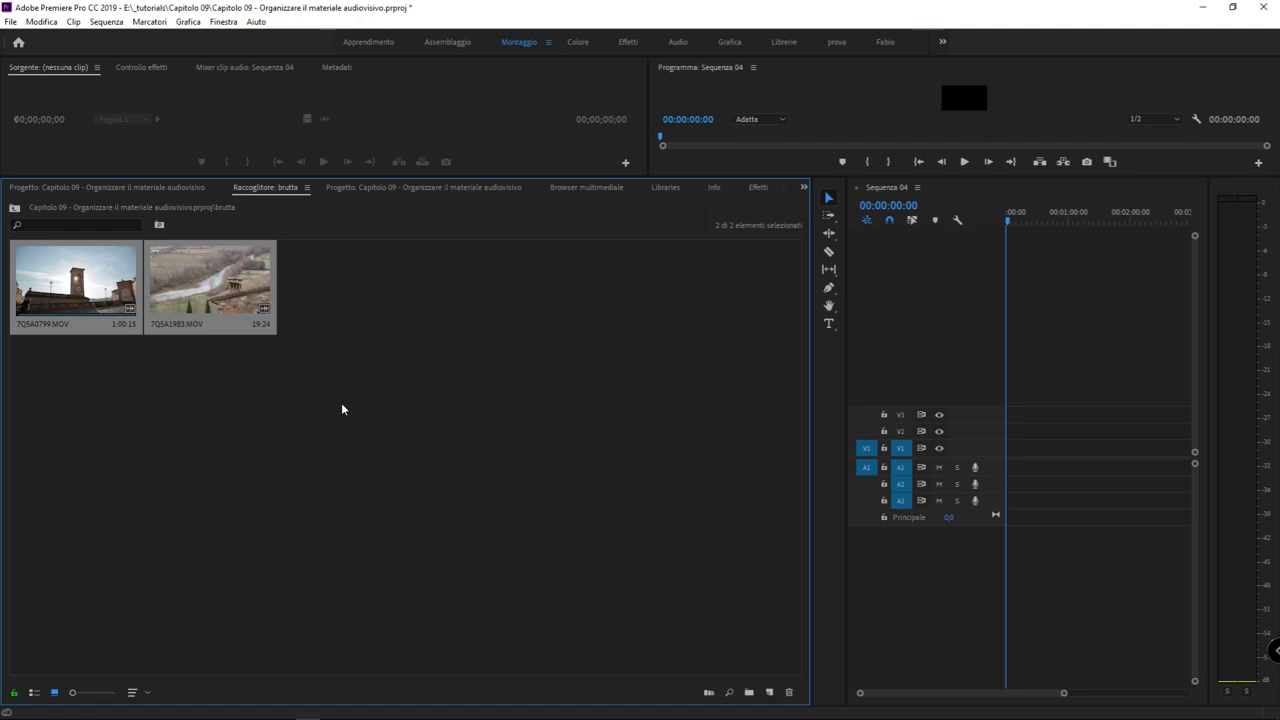
{"action": "left_click_drag", "start_coordinate": [341, 402], "coordinate": [46, 280]}
{"action": "left_click", "coordinate": [393, 405]}
{"action": "left_click_drag", "start_coordinate": [393, 405], "coordinate": [191, 304]}
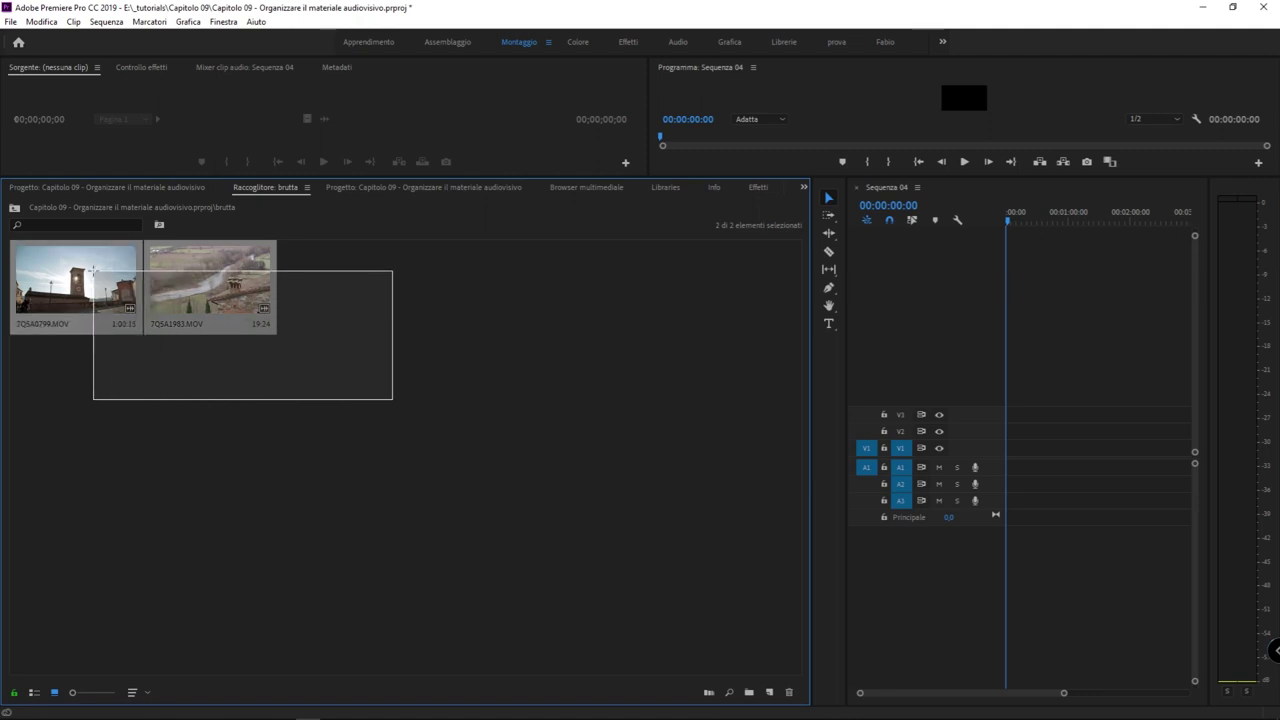
{"action": "left_click_drag", "start_coordinate": [191, 304], "coordinate": [60, 252]}
{"action": "key", "text": "ctrl+x"}
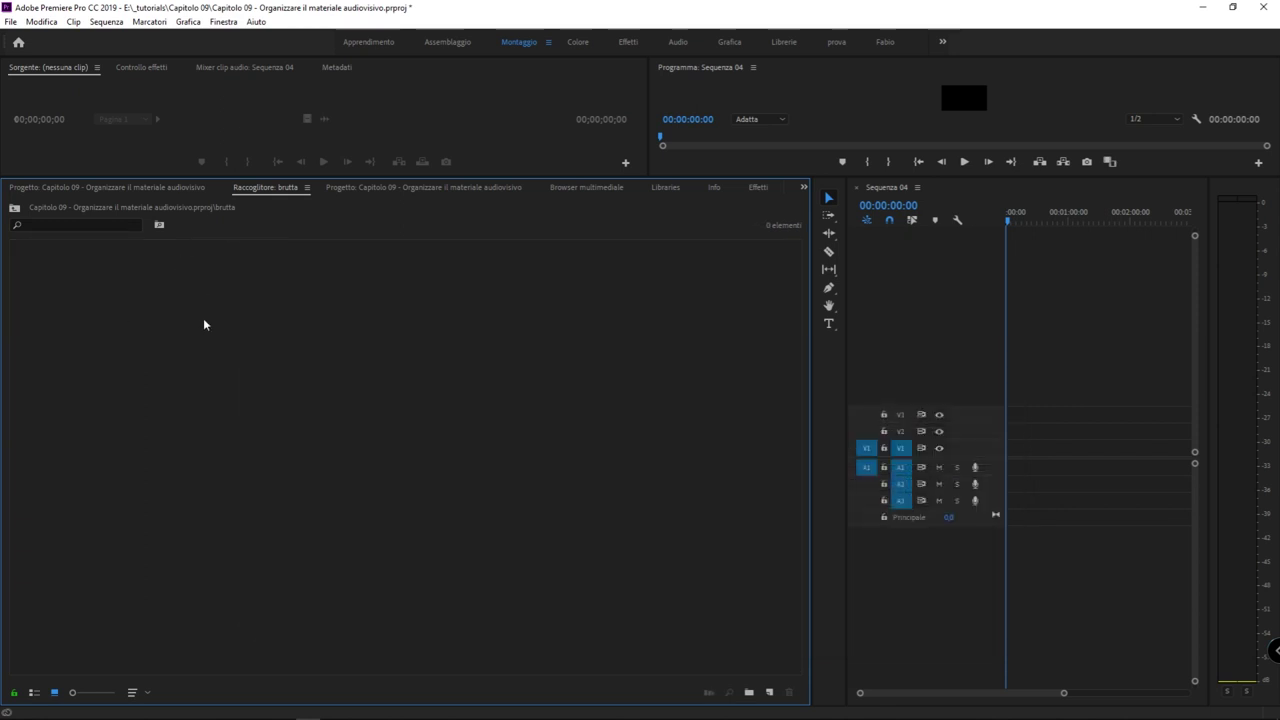
Step: Paste 7Q5A1983.MOV and 7Q5A0799.MOV into the project's root, bringing it to eight items
{"action": "left_click", "coordinate": [13, 206]}
{"action": "key", "text": "ctrl+v"}
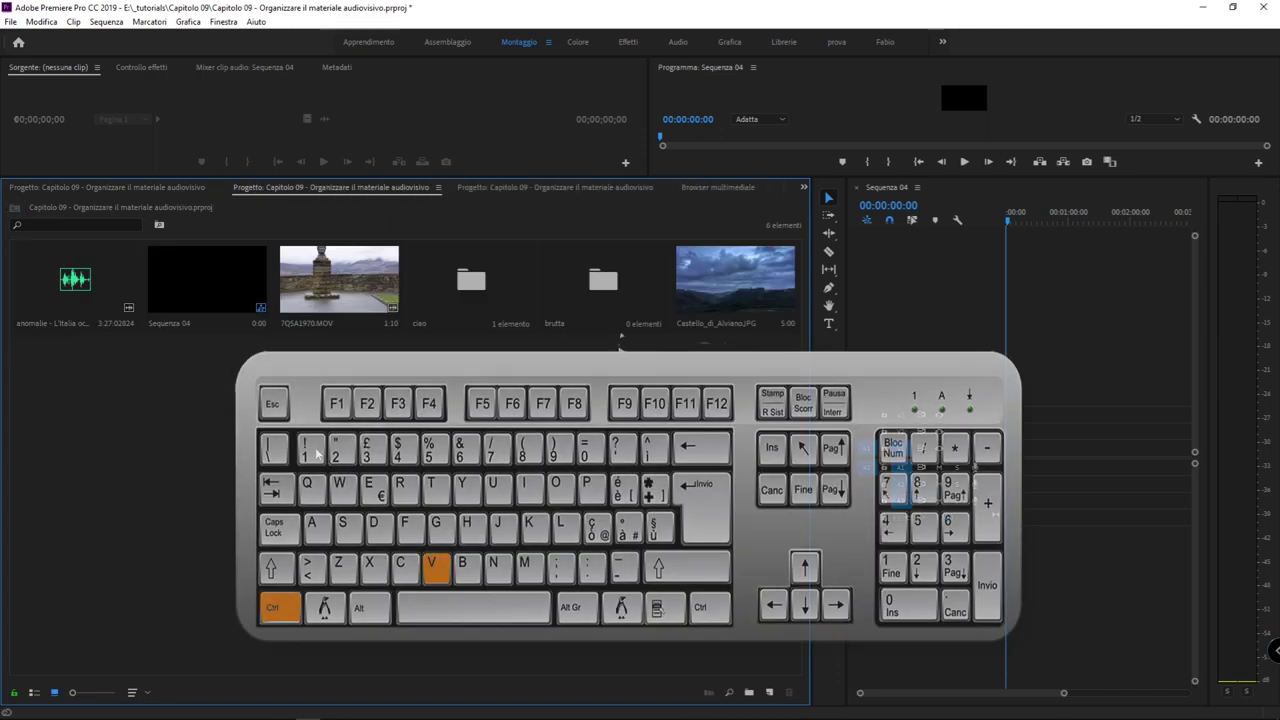
{"action": "left_click", "coordinate": [620, 338]}
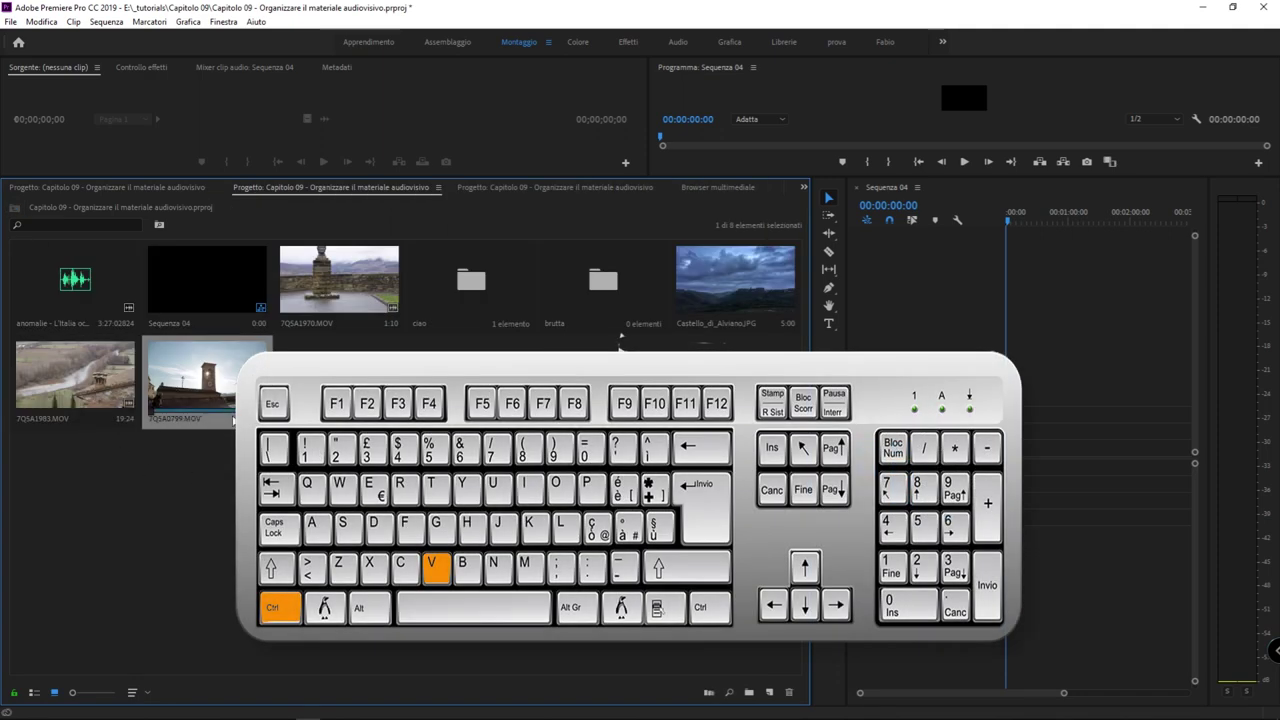